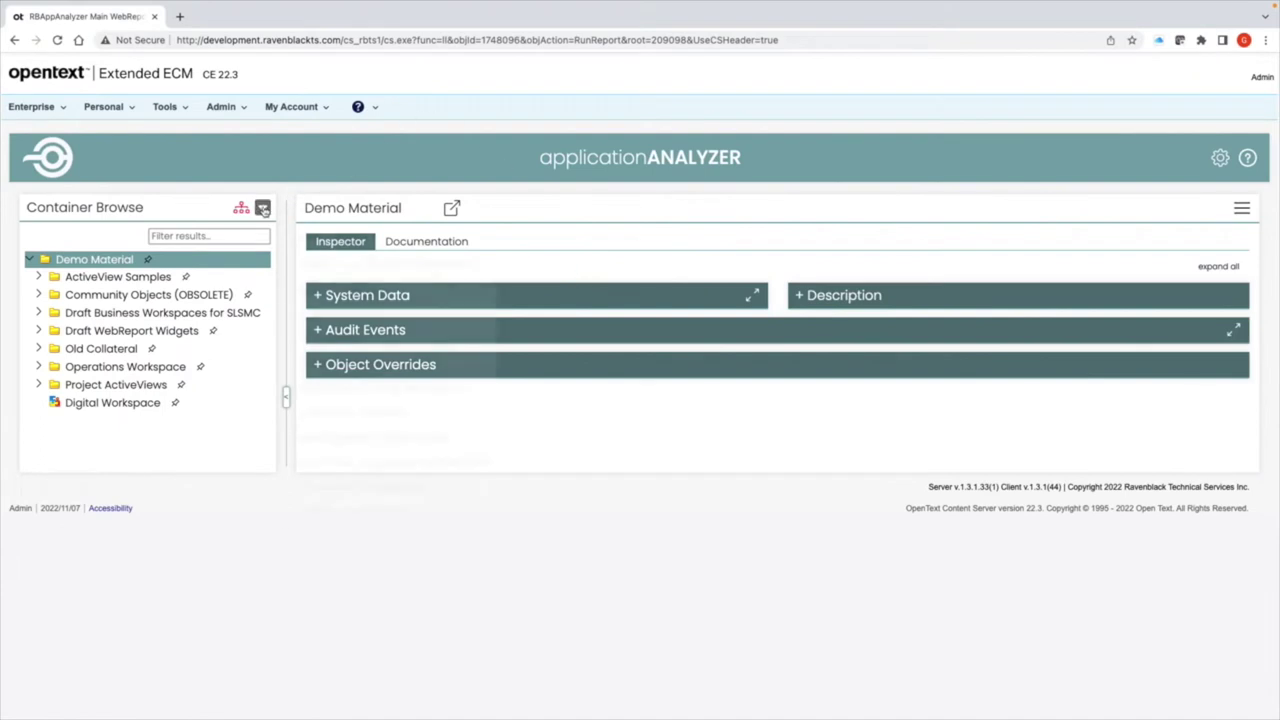
Browse the node triggered WebReports and the user/group triggered WebReports.
click(263, 209)
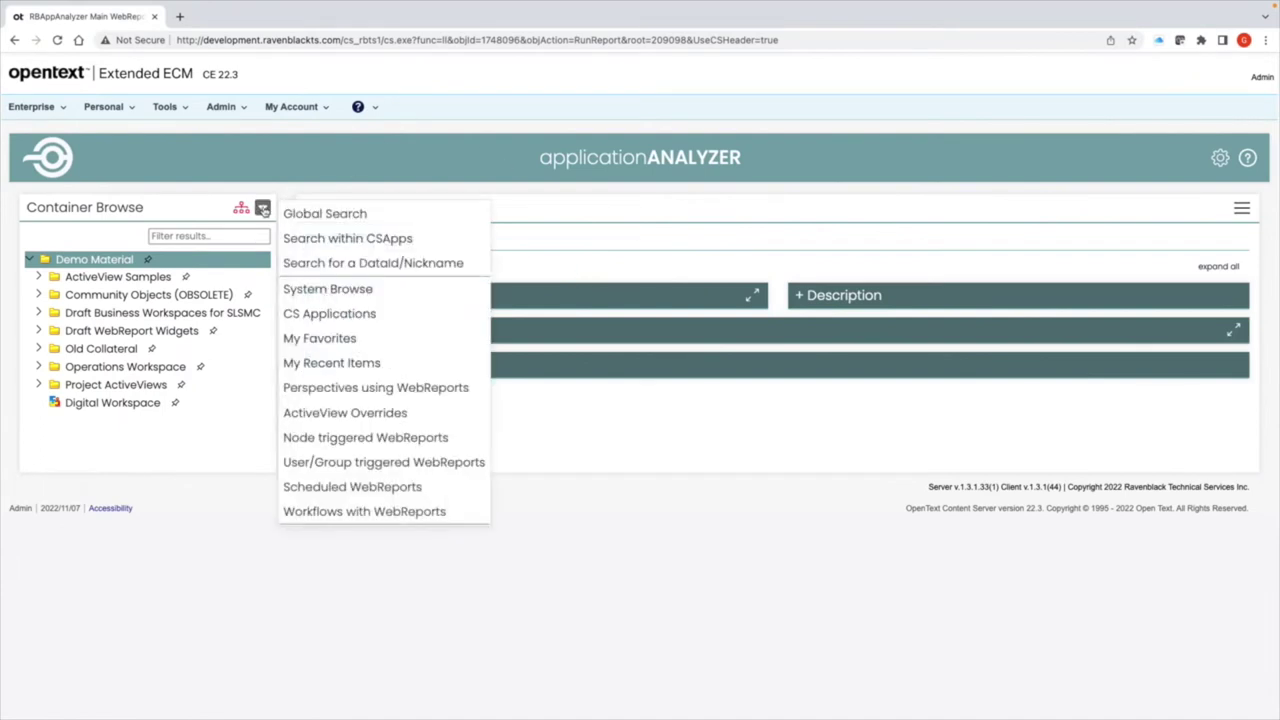
click(333, 438)
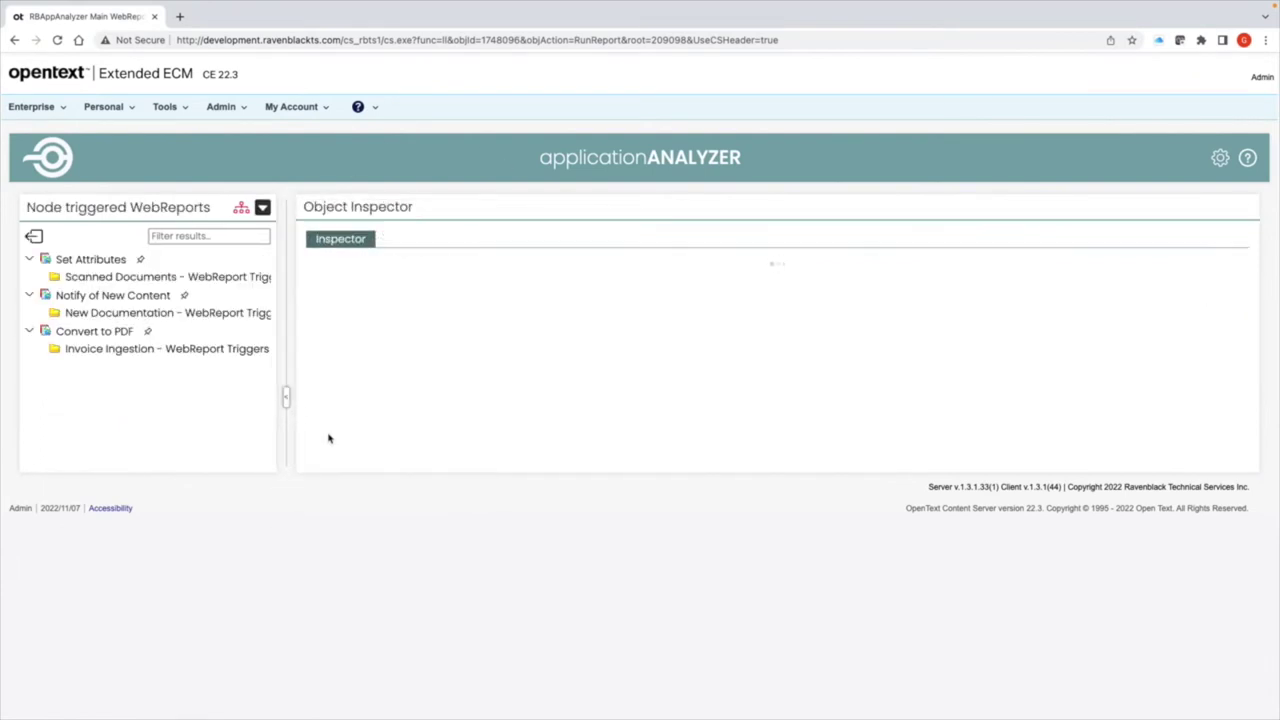
click(263, 208)
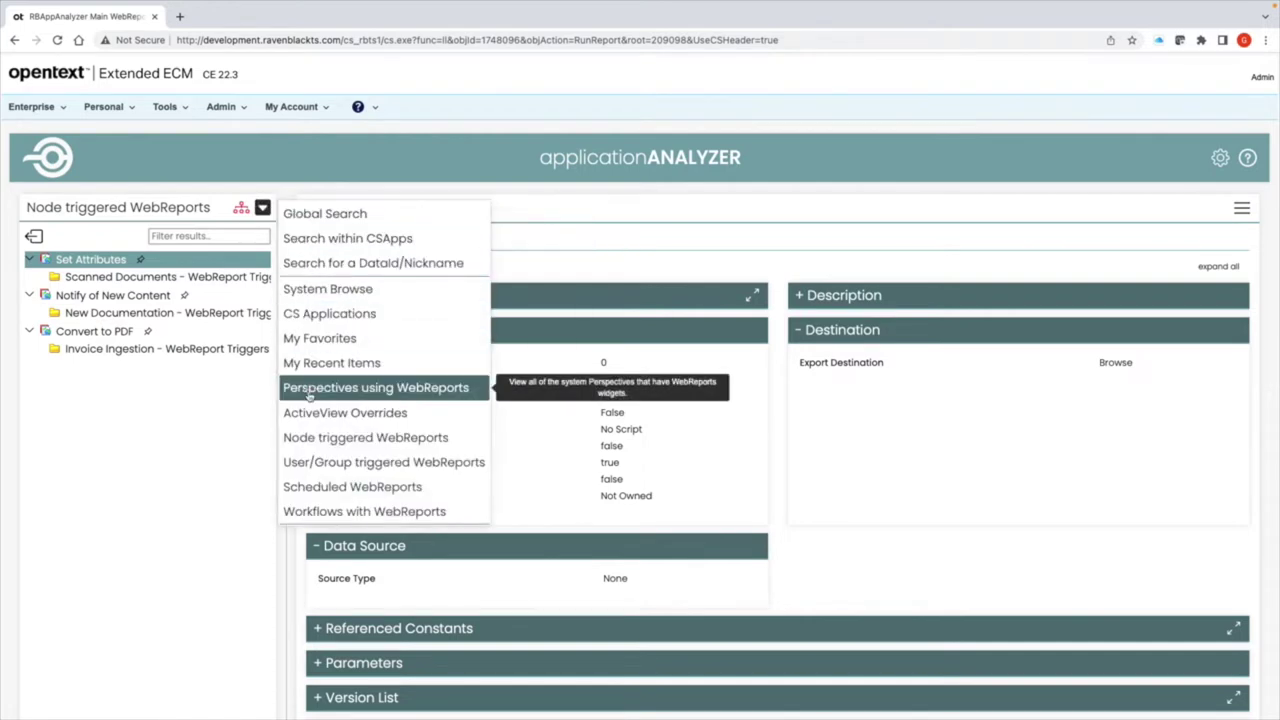
click(298, 462)
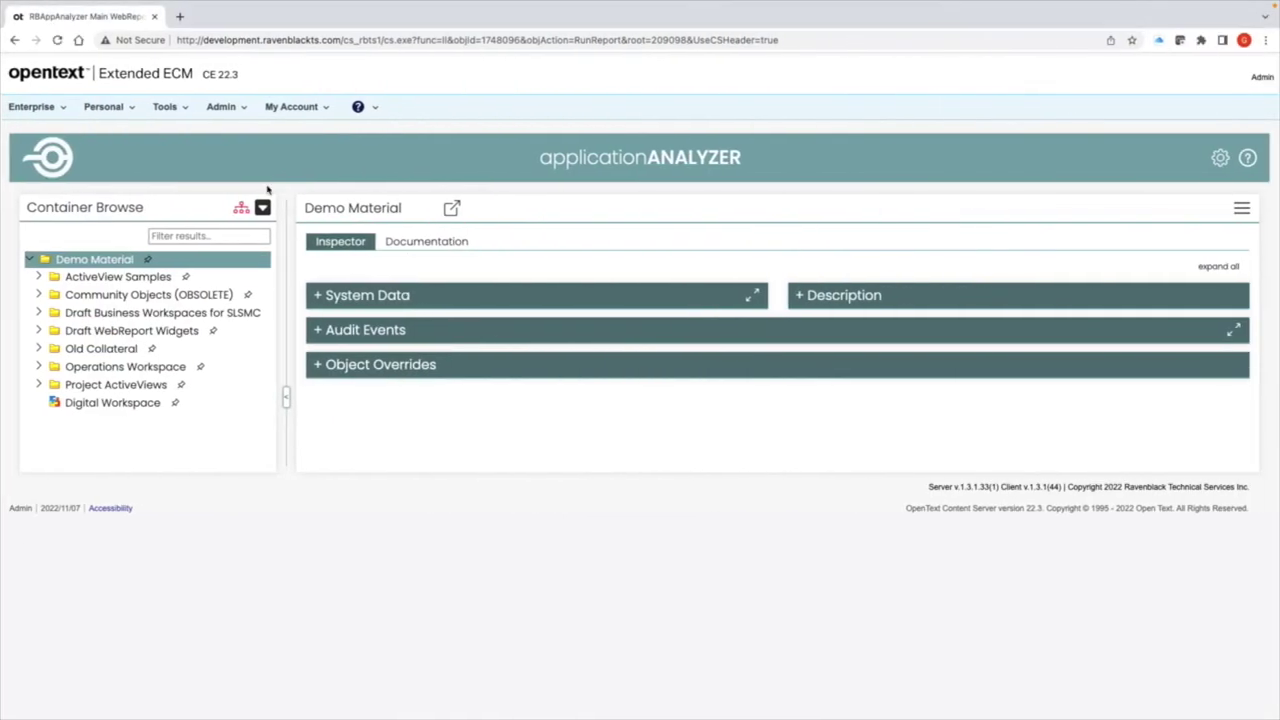
List the Perspectives using WebReports and expand Common Perspective down to the contents of its Widgets folder.
click(263, 208)
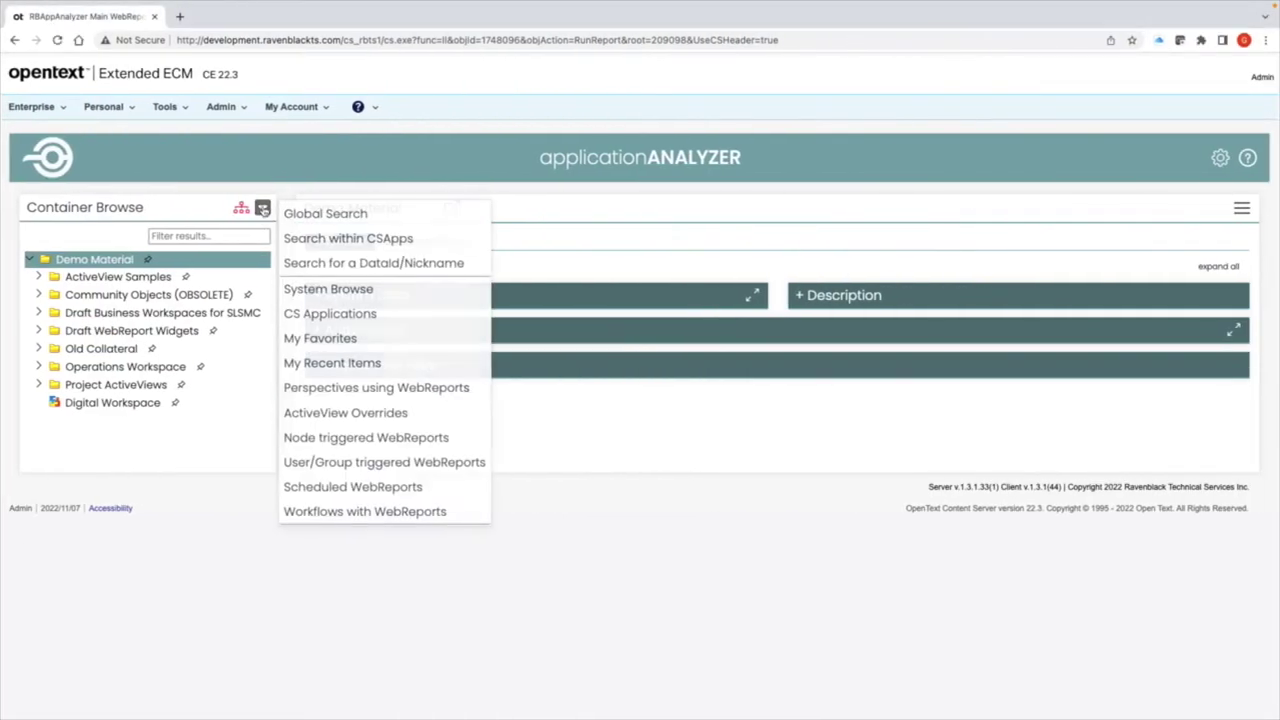
click(358, 387)
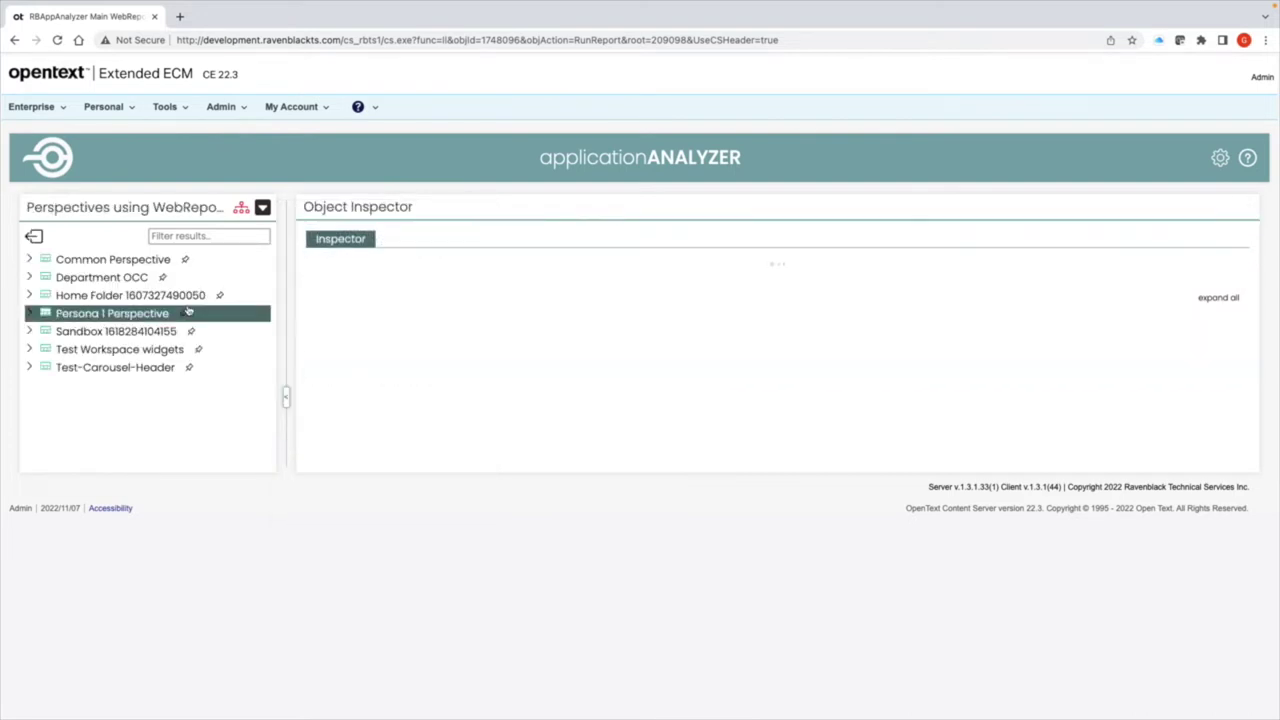
click(30, 259)
click(37, 277)
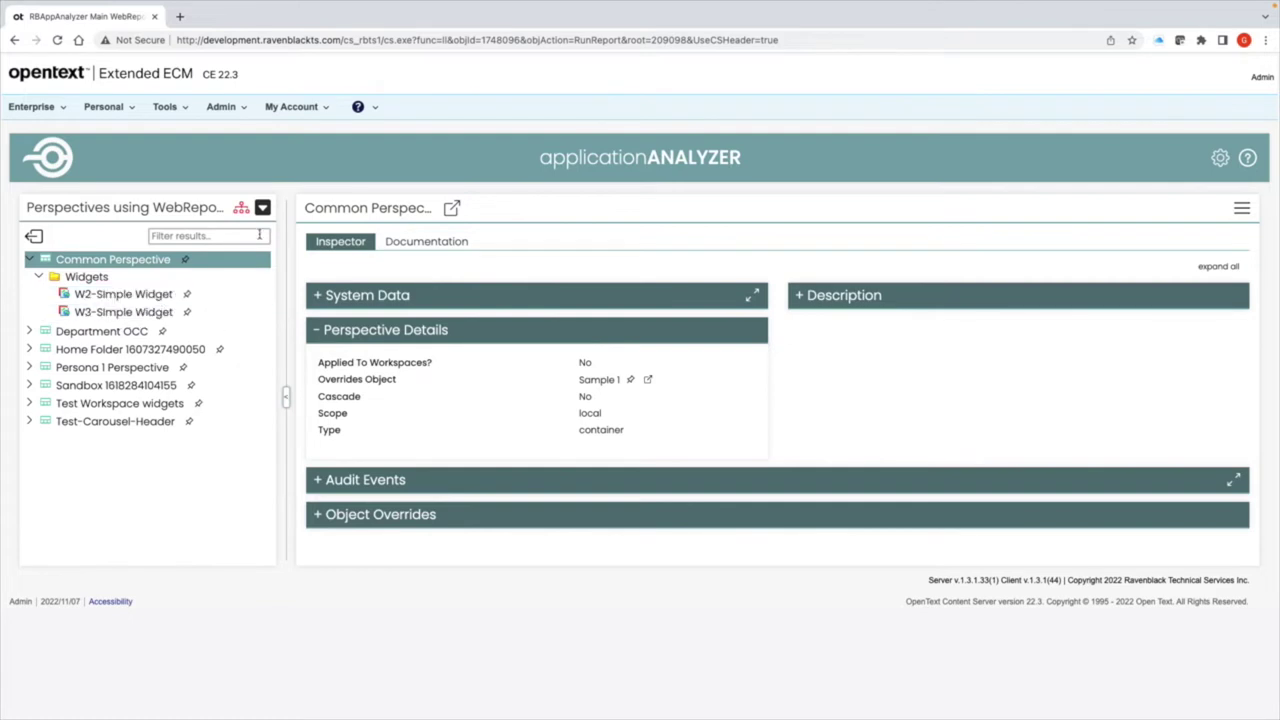
List the ActiveView Overrides and expand the Favorites Menu override.
click(262, 207)
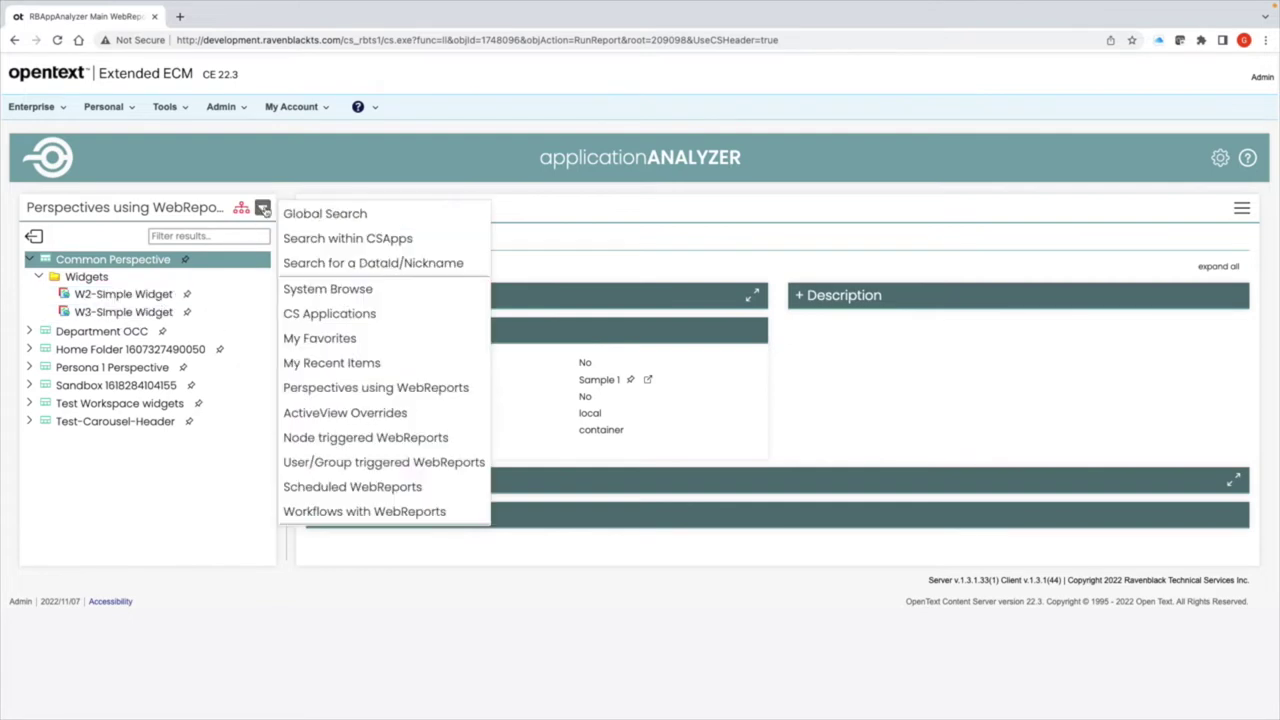
click(358, 413)
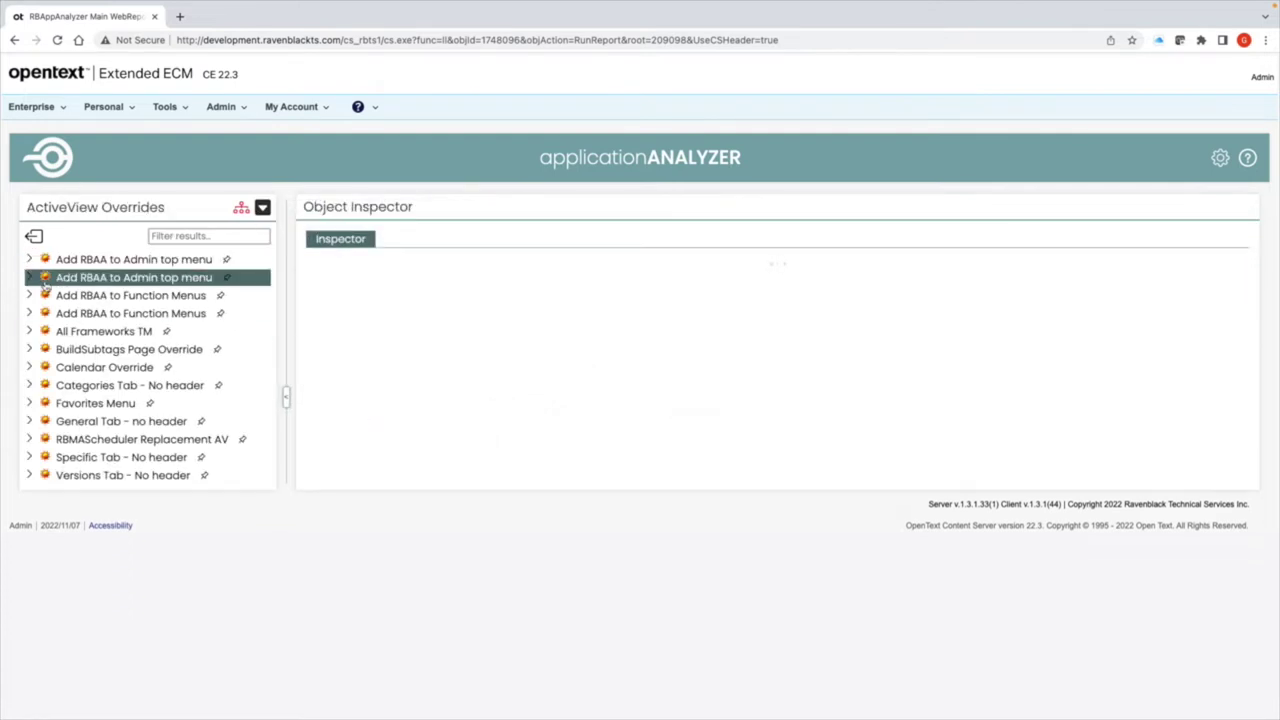
click(31, 404)
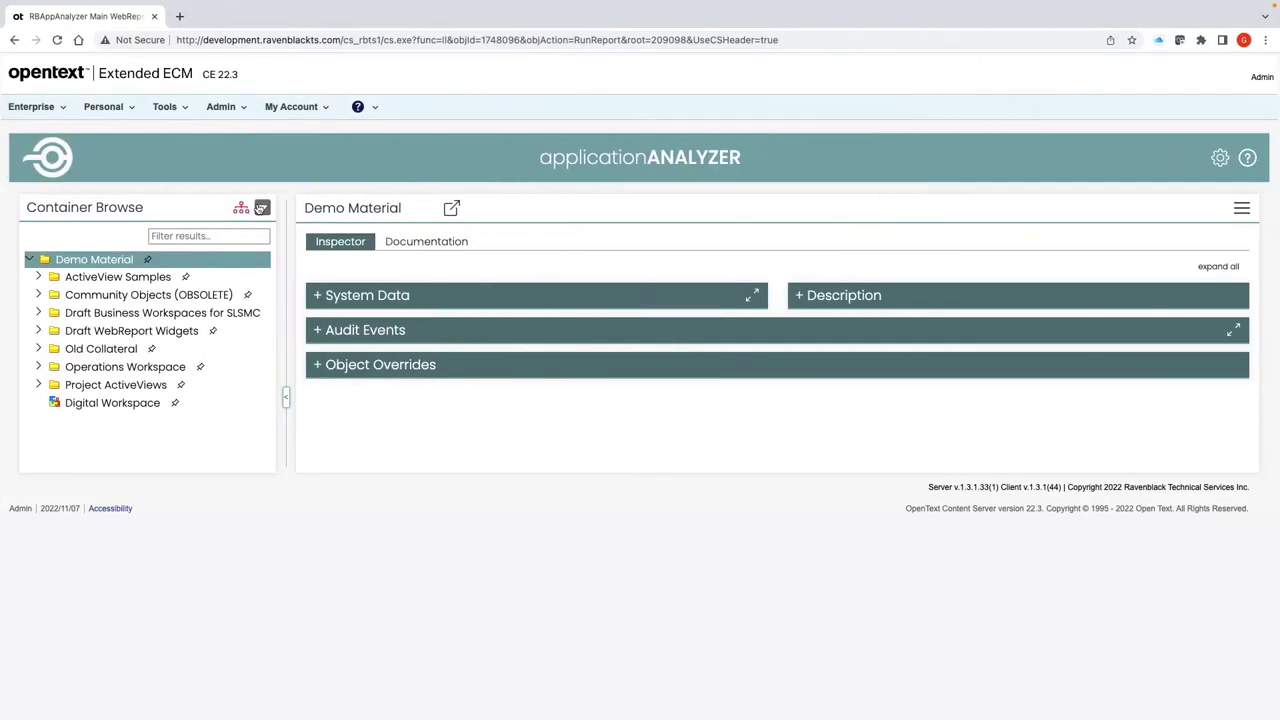
Retrieve only the enabled scheduled WebReports and inspect the user-defined schedule under the first report.
click(261, 207)
click(345, 489)
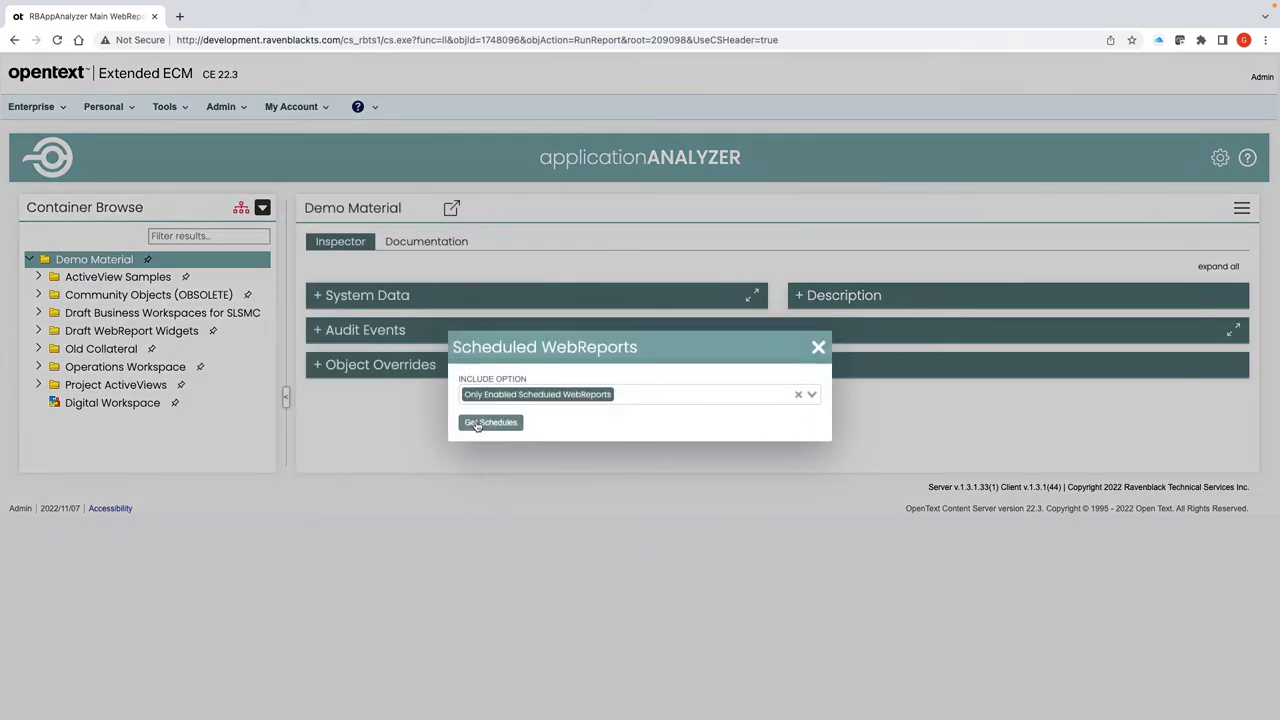
click(477, 422)
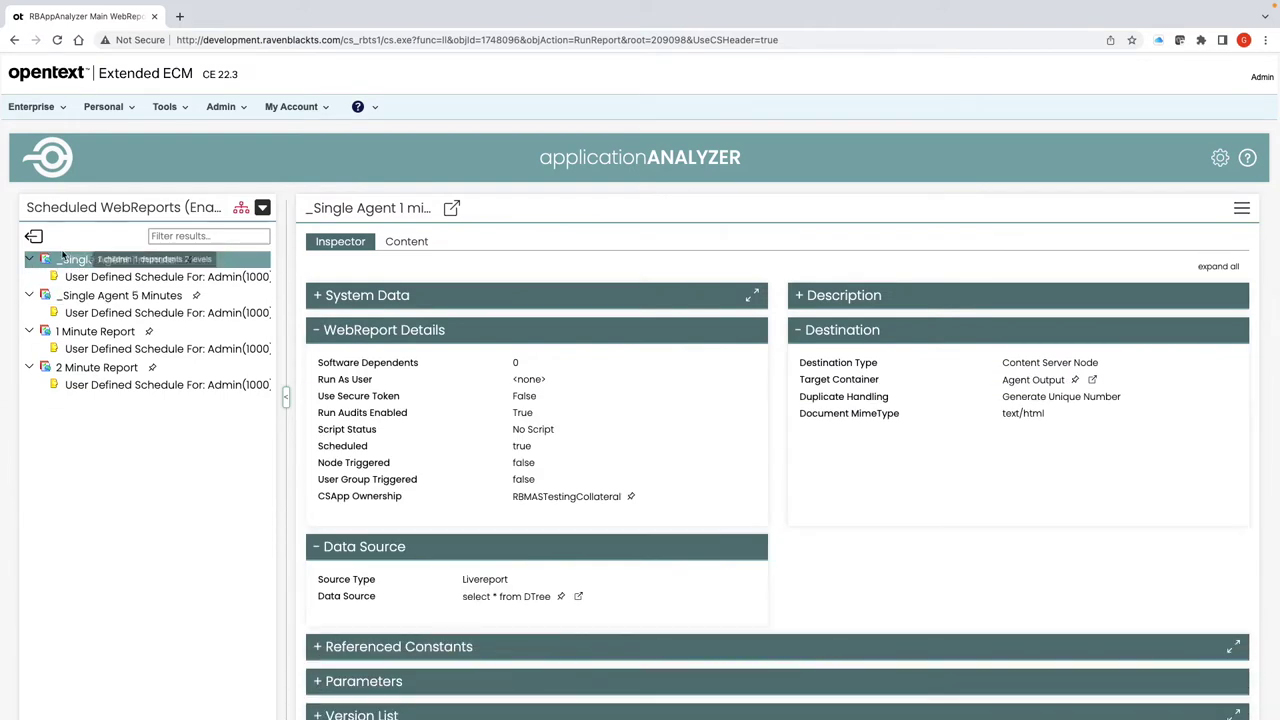
click(86, 277)
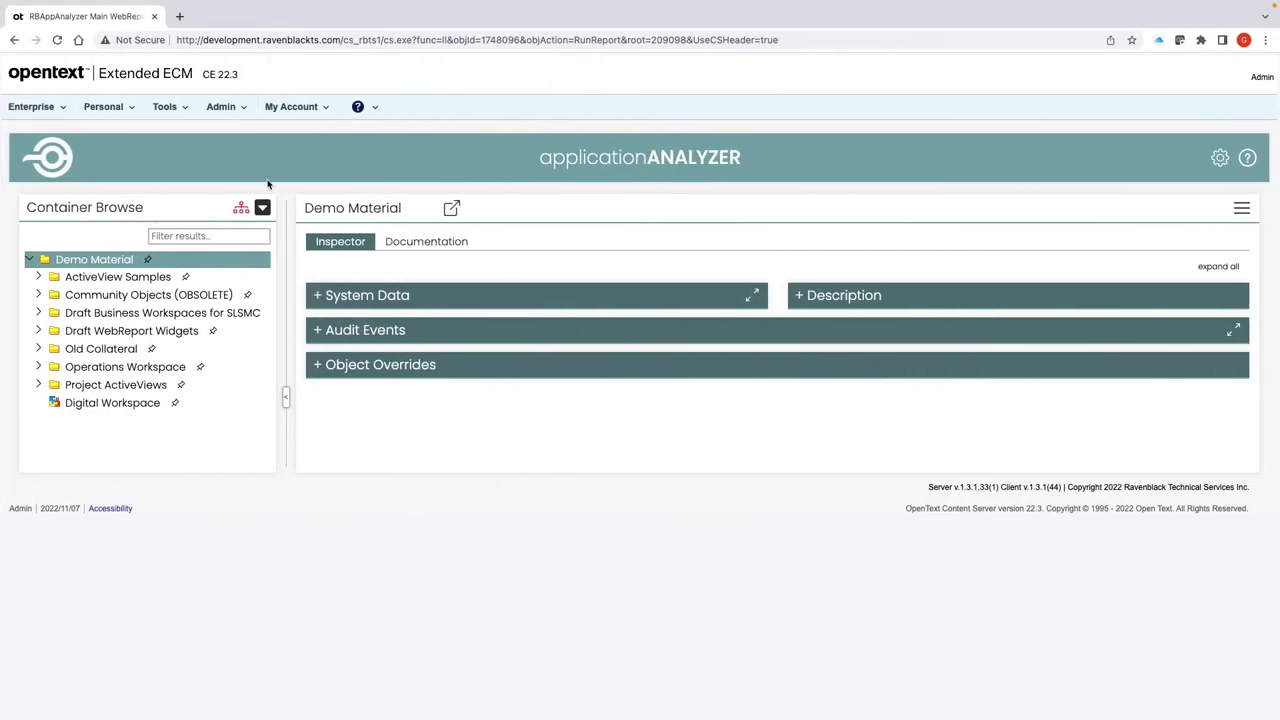
List the workflows with WebReports and inspect Event Workflow Map.
click(262, 208)
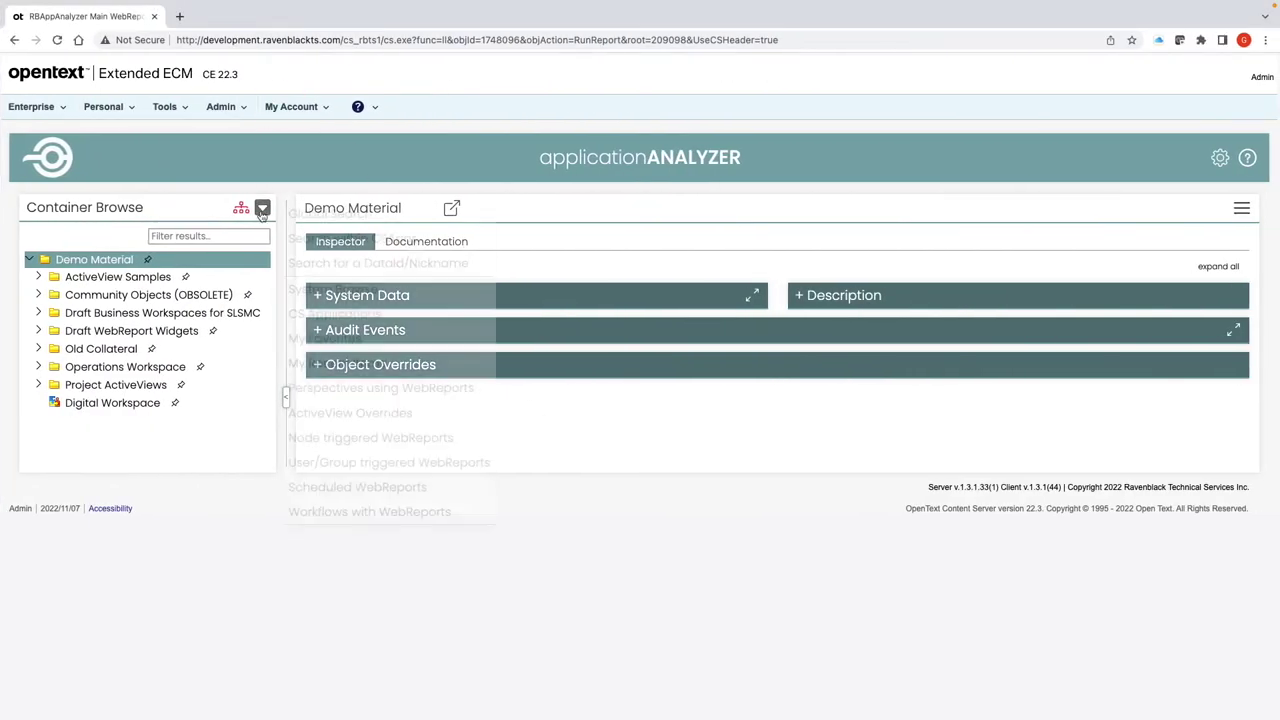
click(328, 511)
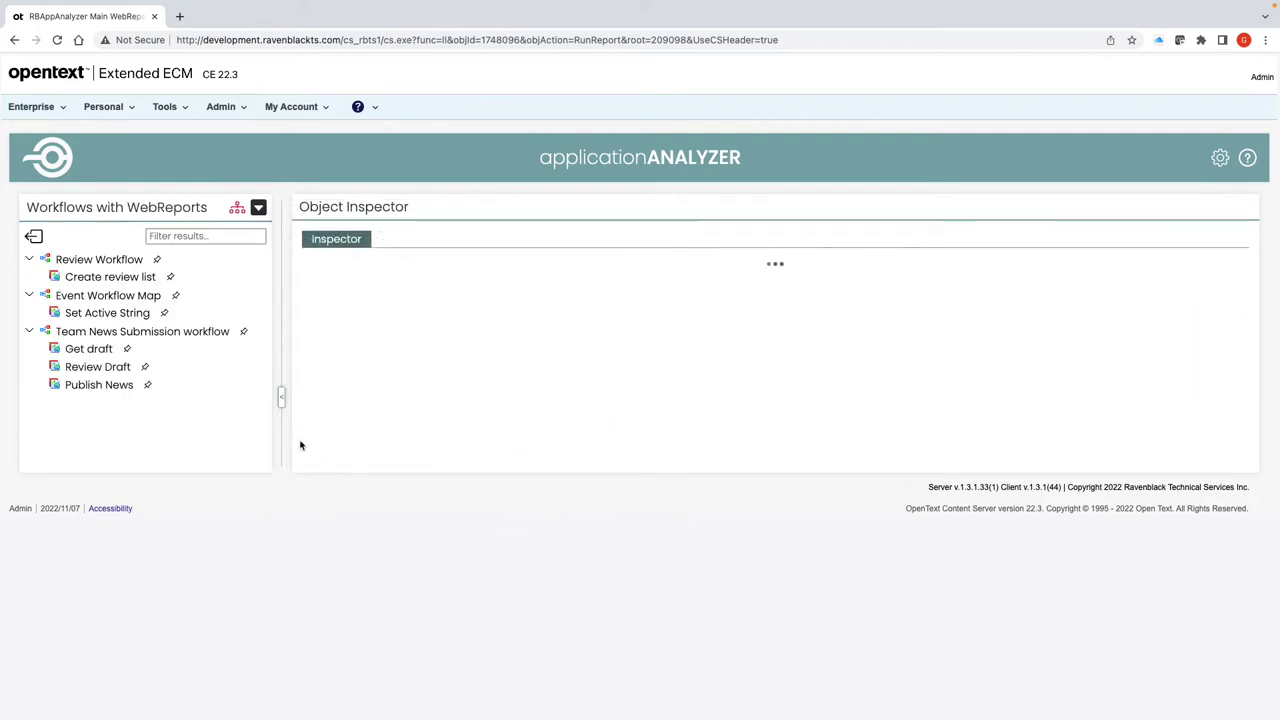
click(92, 297)
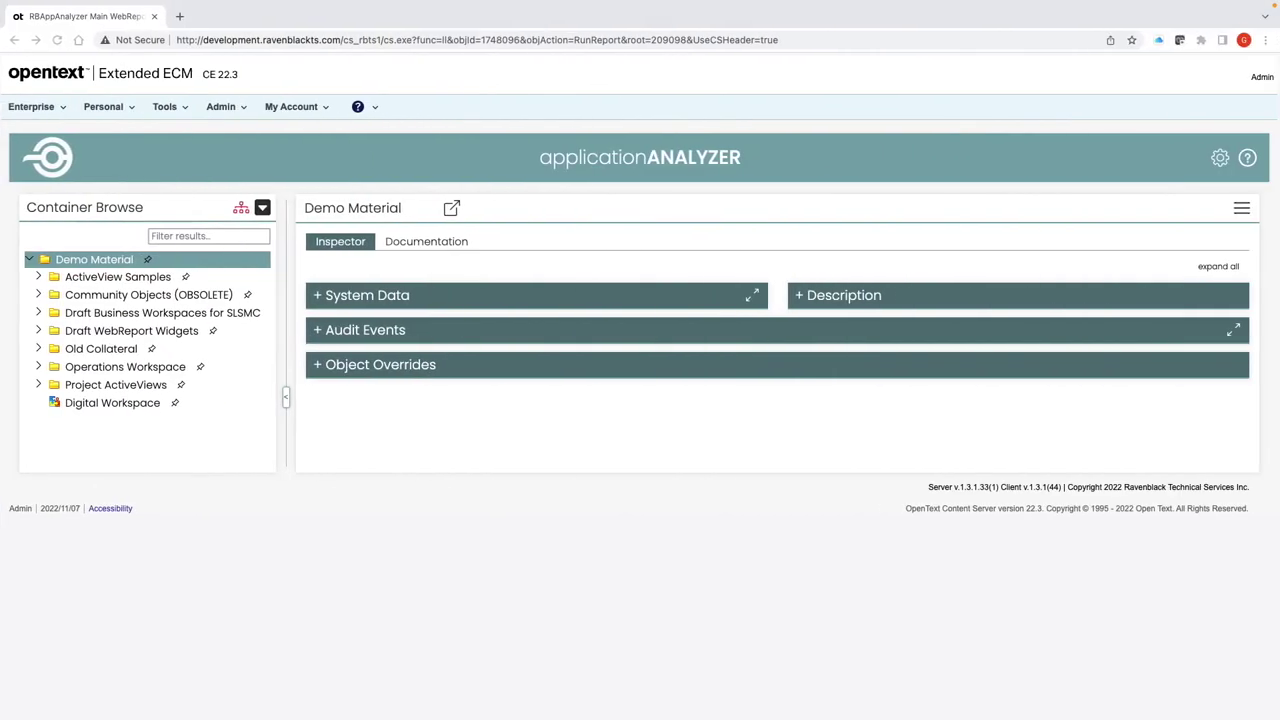
Run a global search for all LiveReport objects, leaving the search terms empty.
click(262, 207)
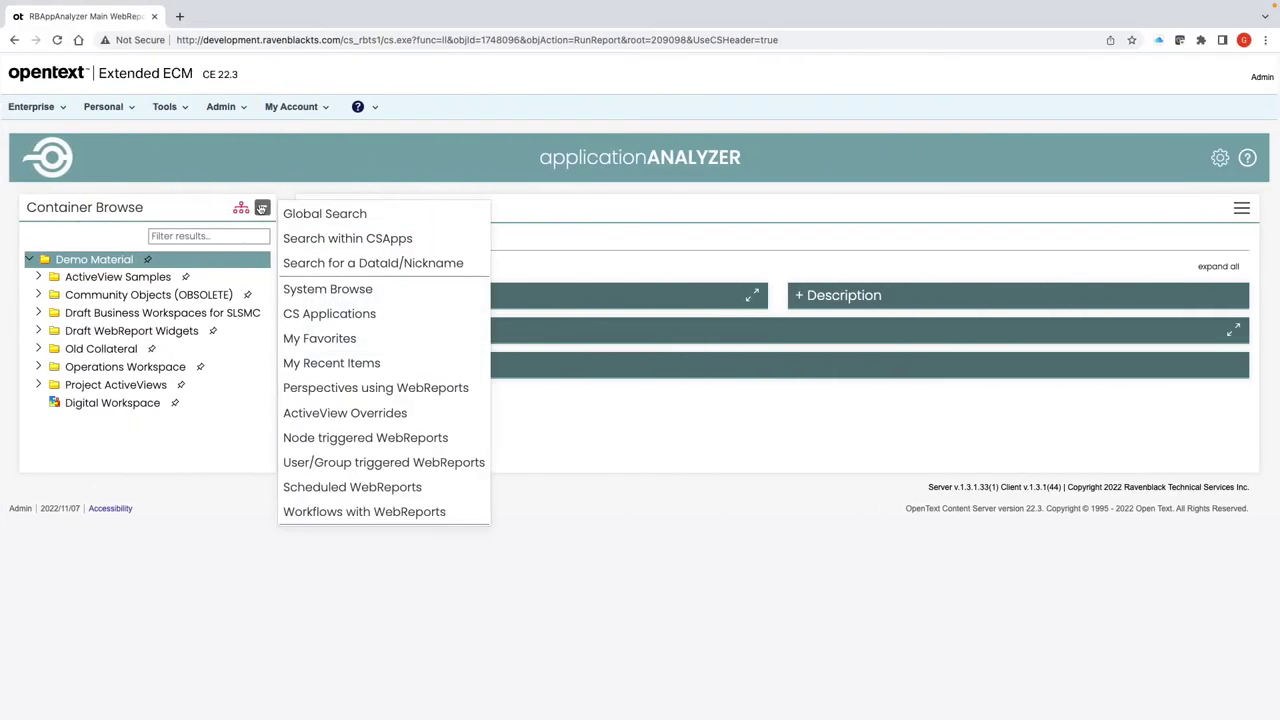
click(325, 214)
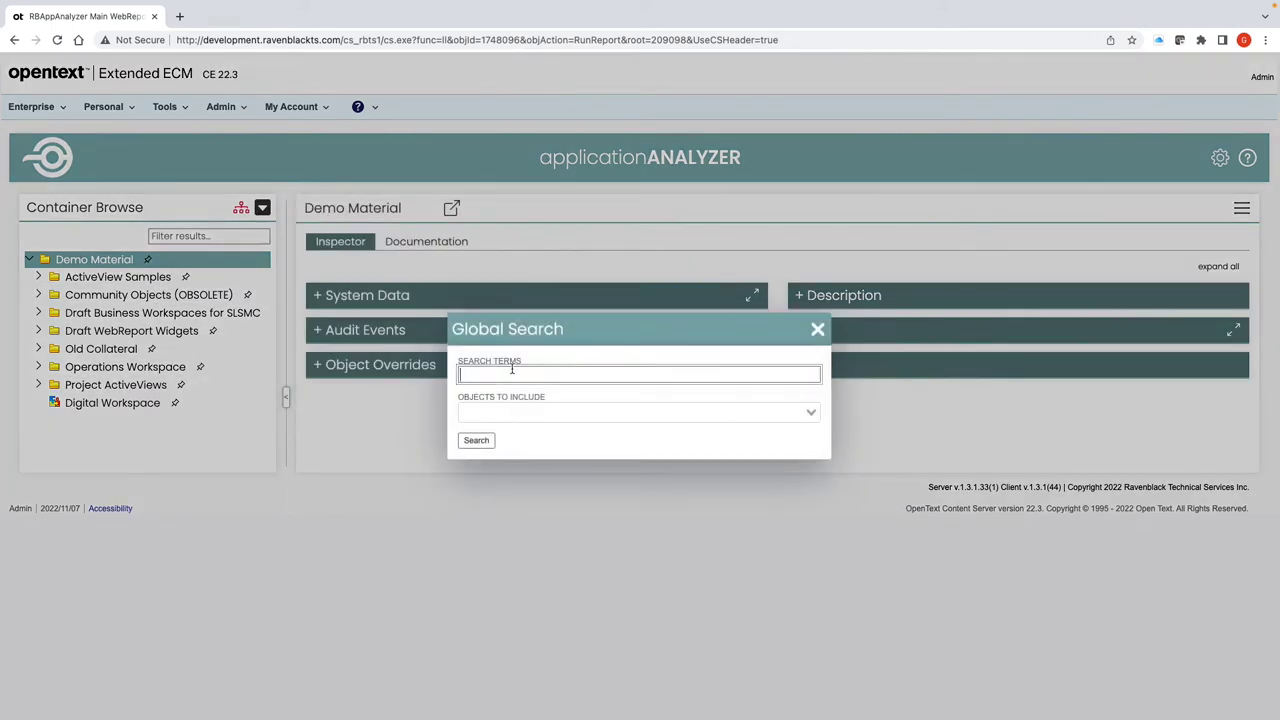
click(510, 373)
click(507, 411)
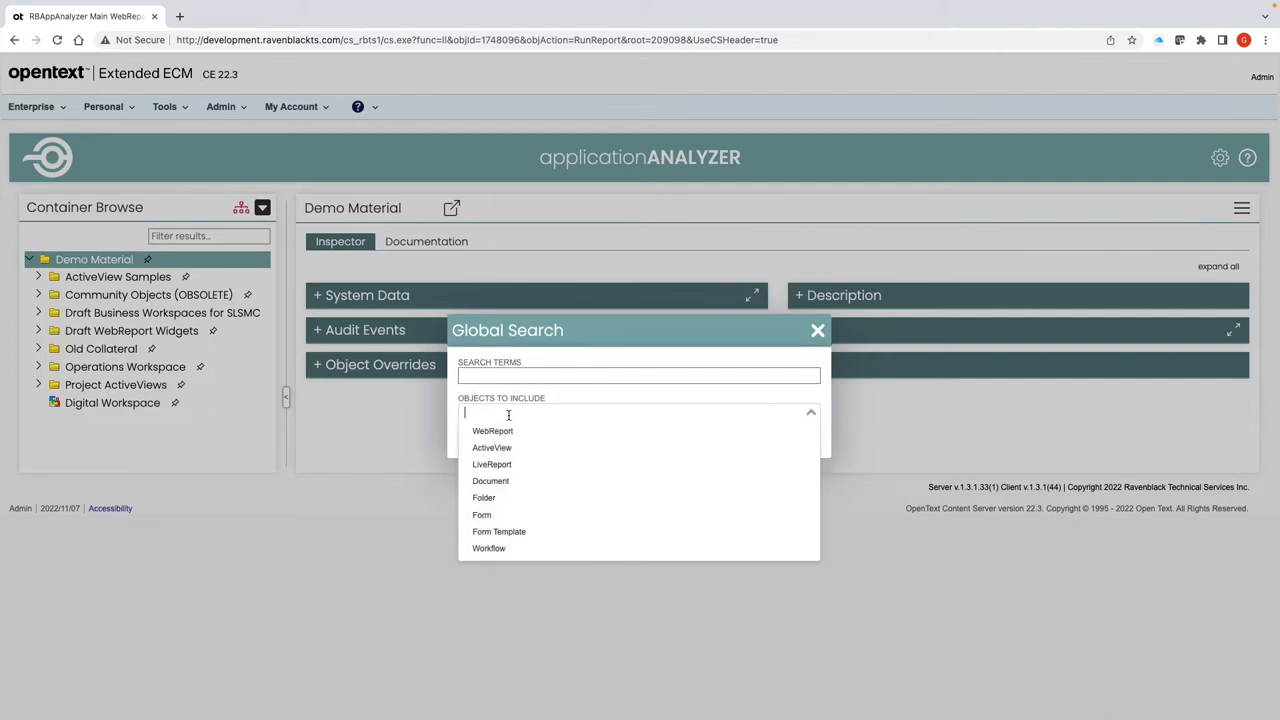
click(494, 463)
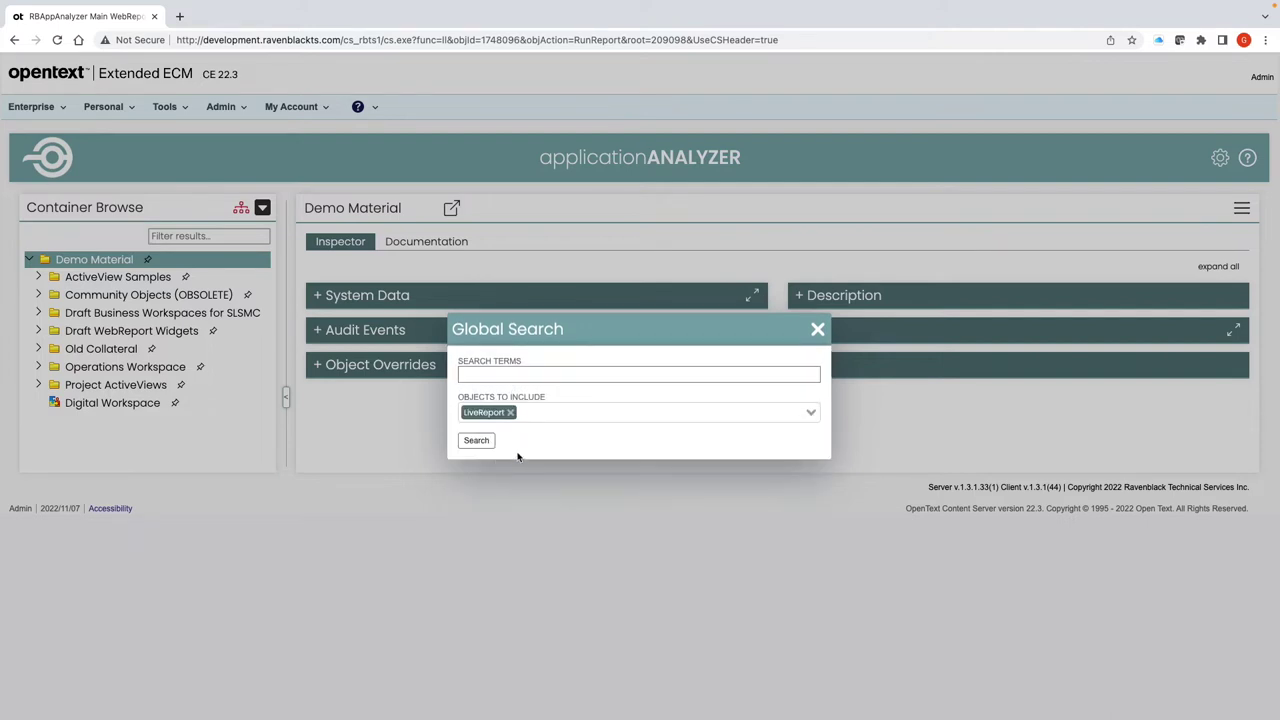
click(477, 441)
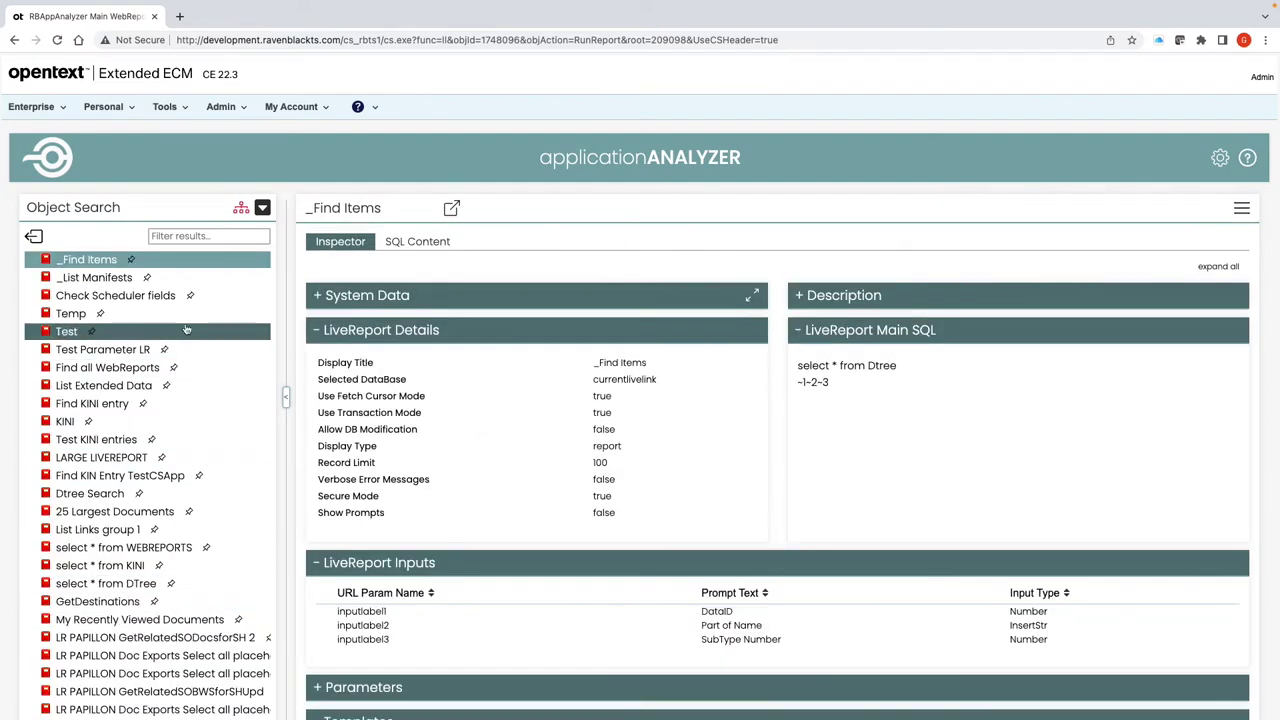
Search within CSApps for "pluck", limiting the CSApp membership to RBAppAnalyzer.
click(265, 207)
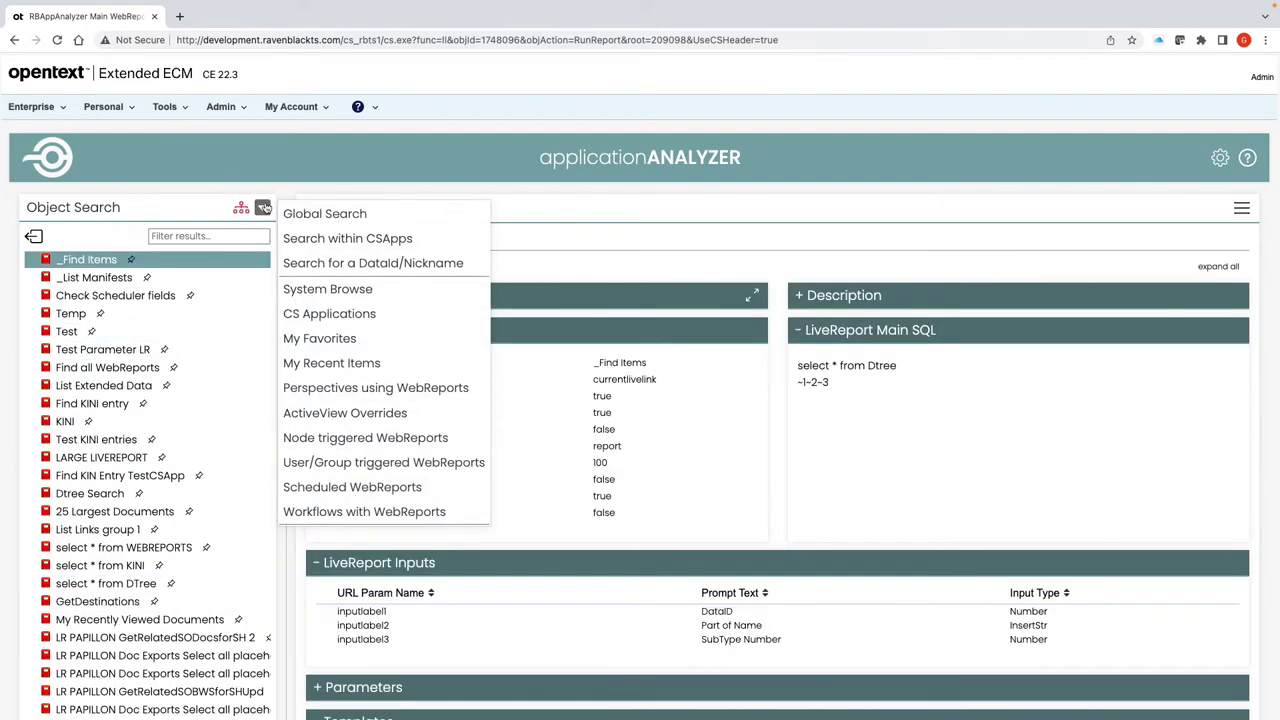
click(375, 238)
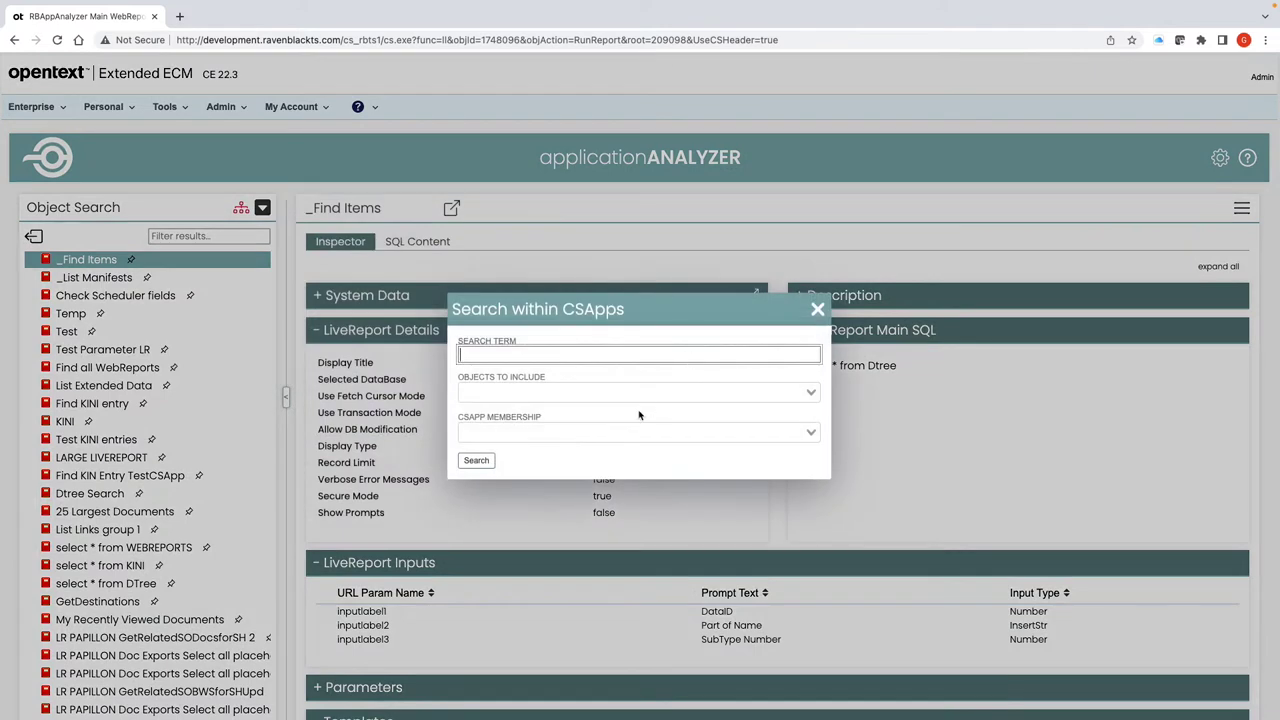
text(pluck)
click(555, 432)
click(494, 518)
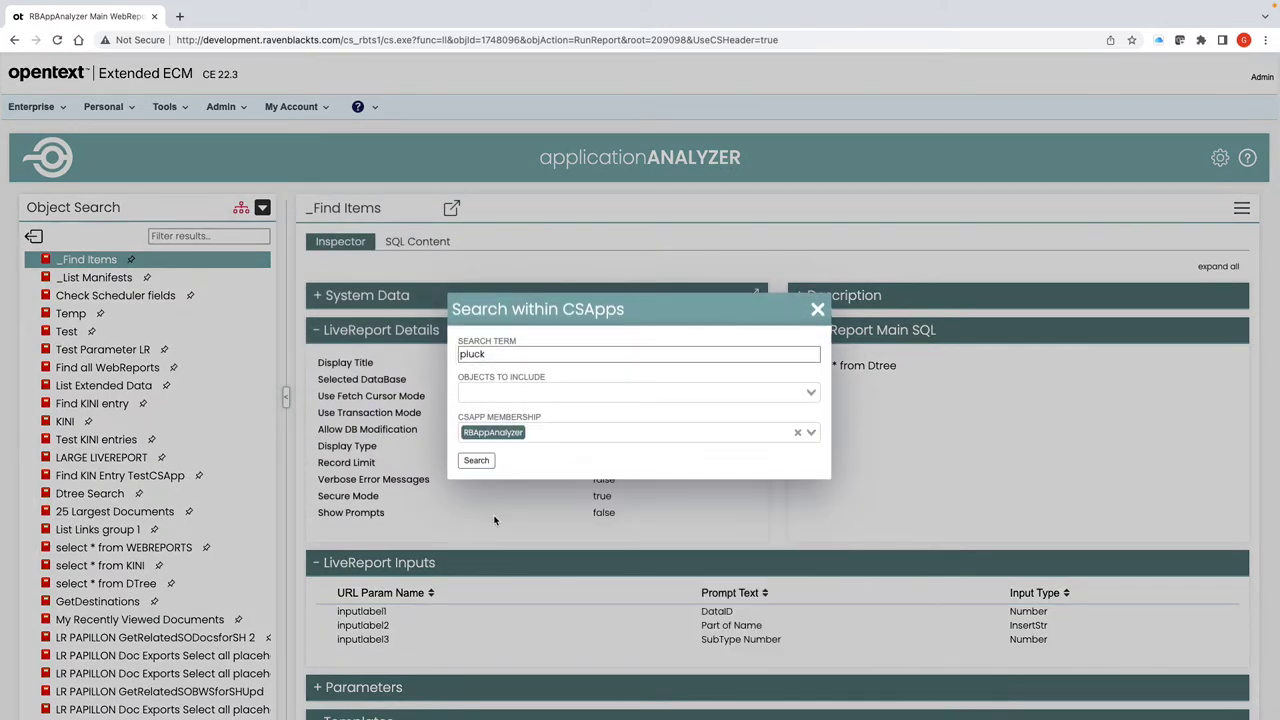
click(476, 460)
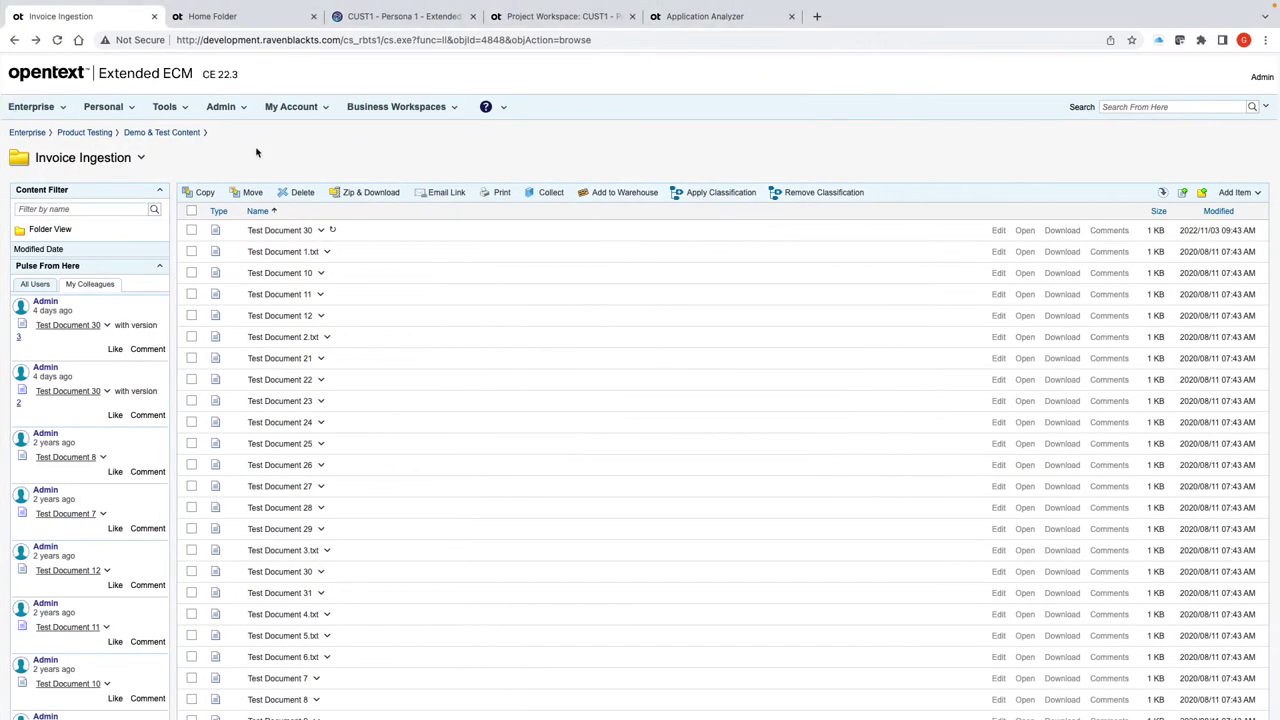
Open the Invoice Ingestion folder in Application Analyzer and examine its WebReport triggers and object overrides.
click(141, 158)
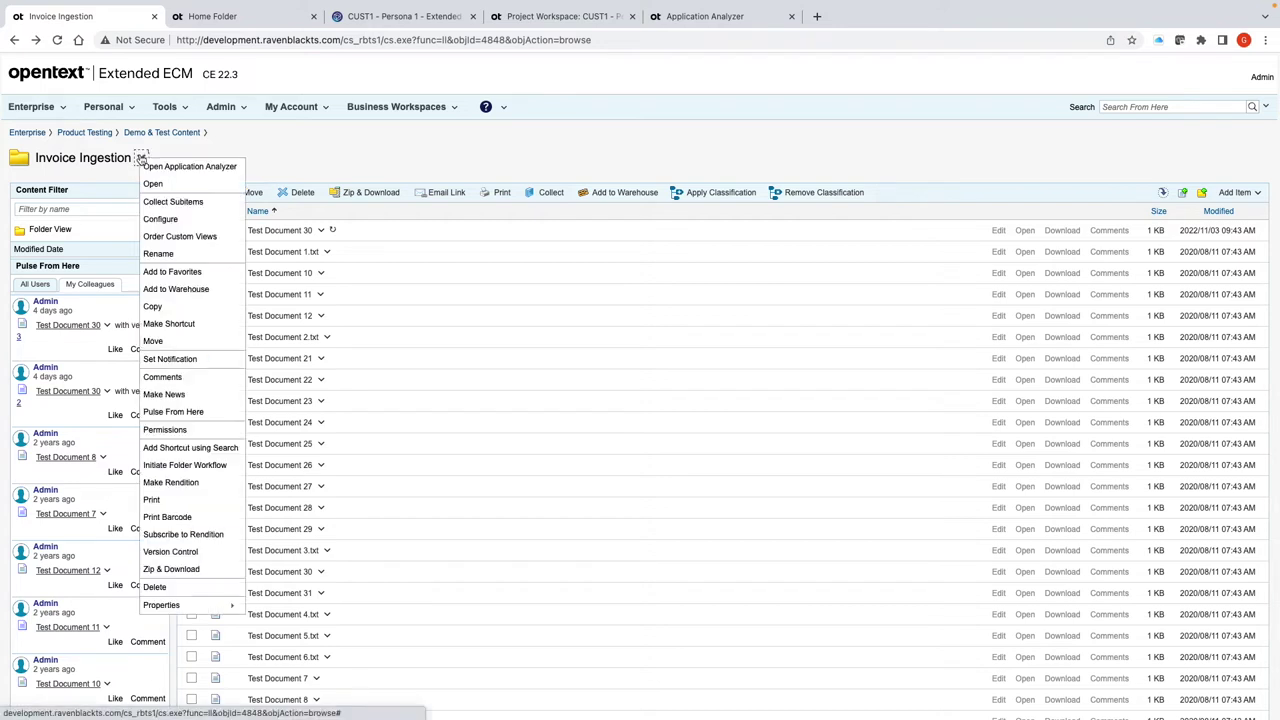
click(171, 166)
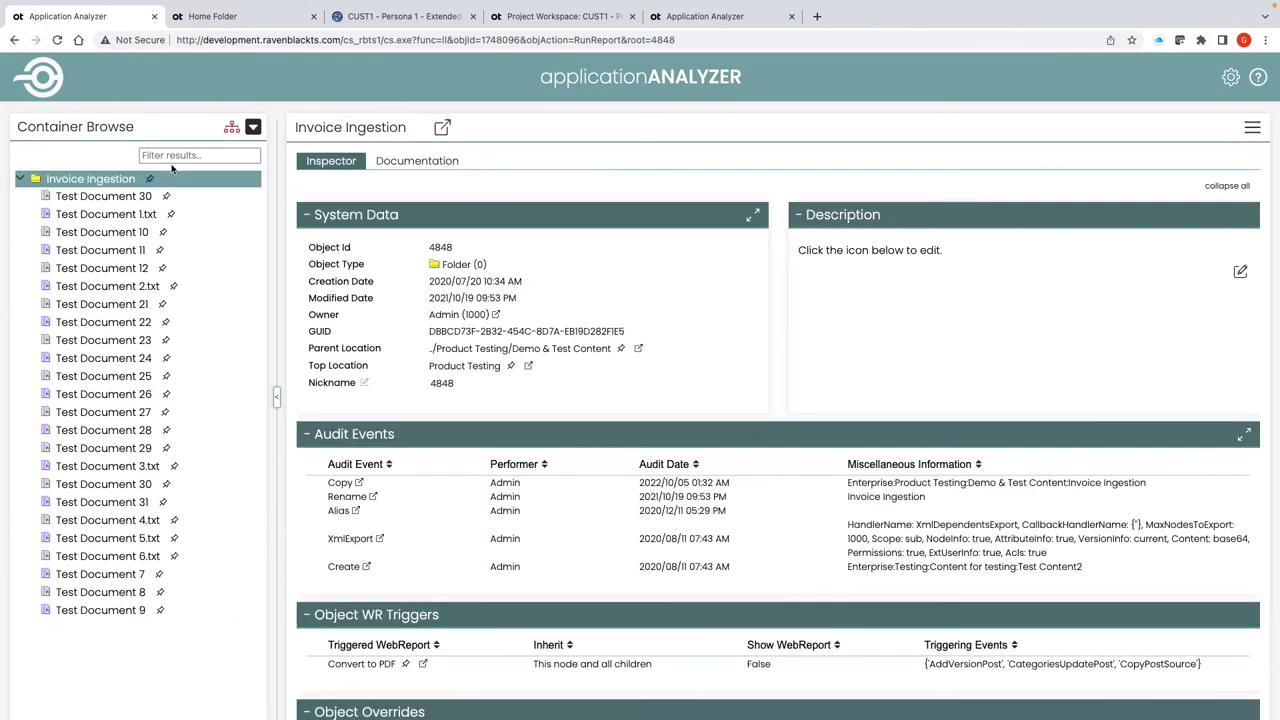
scroll(512, 362, down, 3)
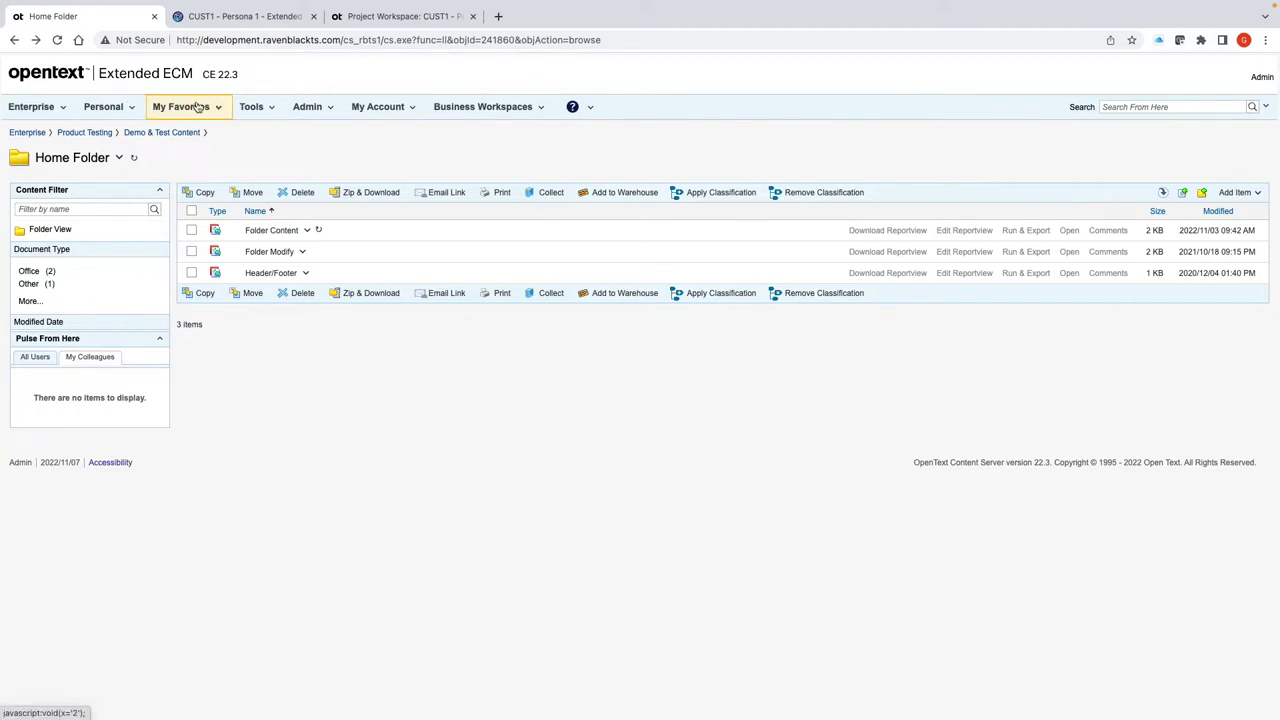
Open the Home Folder in Application Analyzer and expand its Object Overrides.
click(118, 158)
click(155, 166)
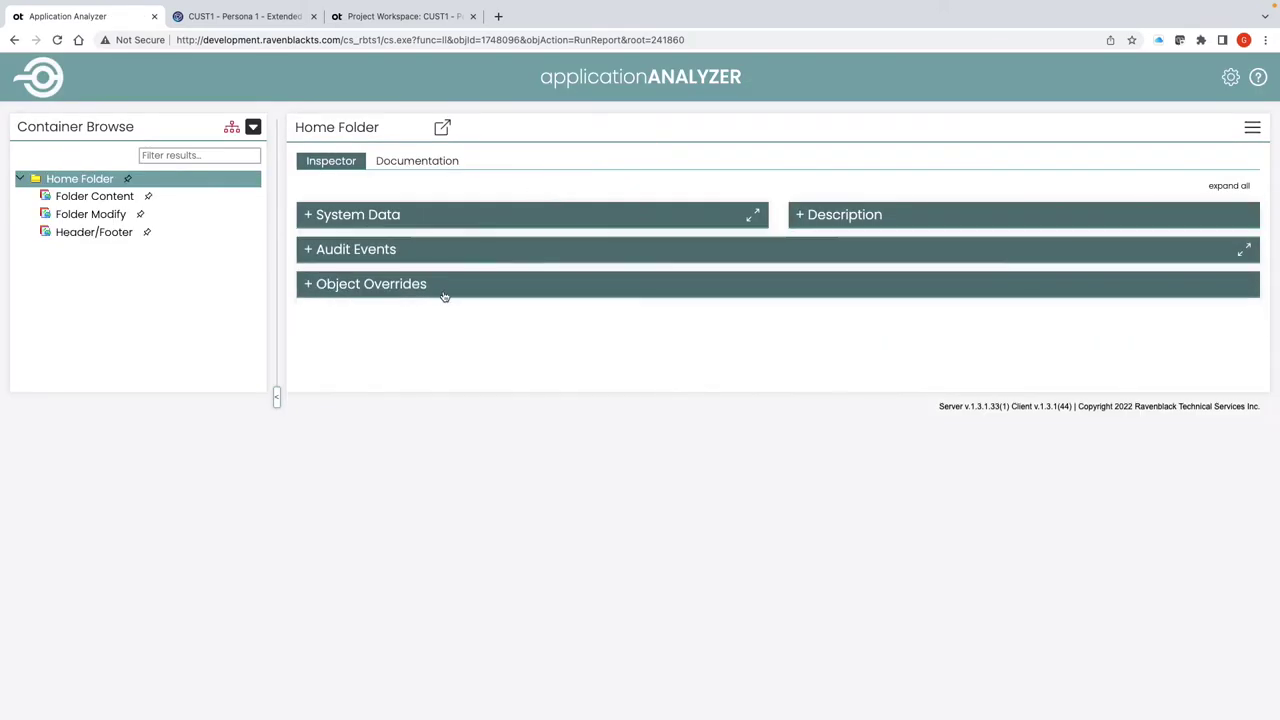
click(446, 290)
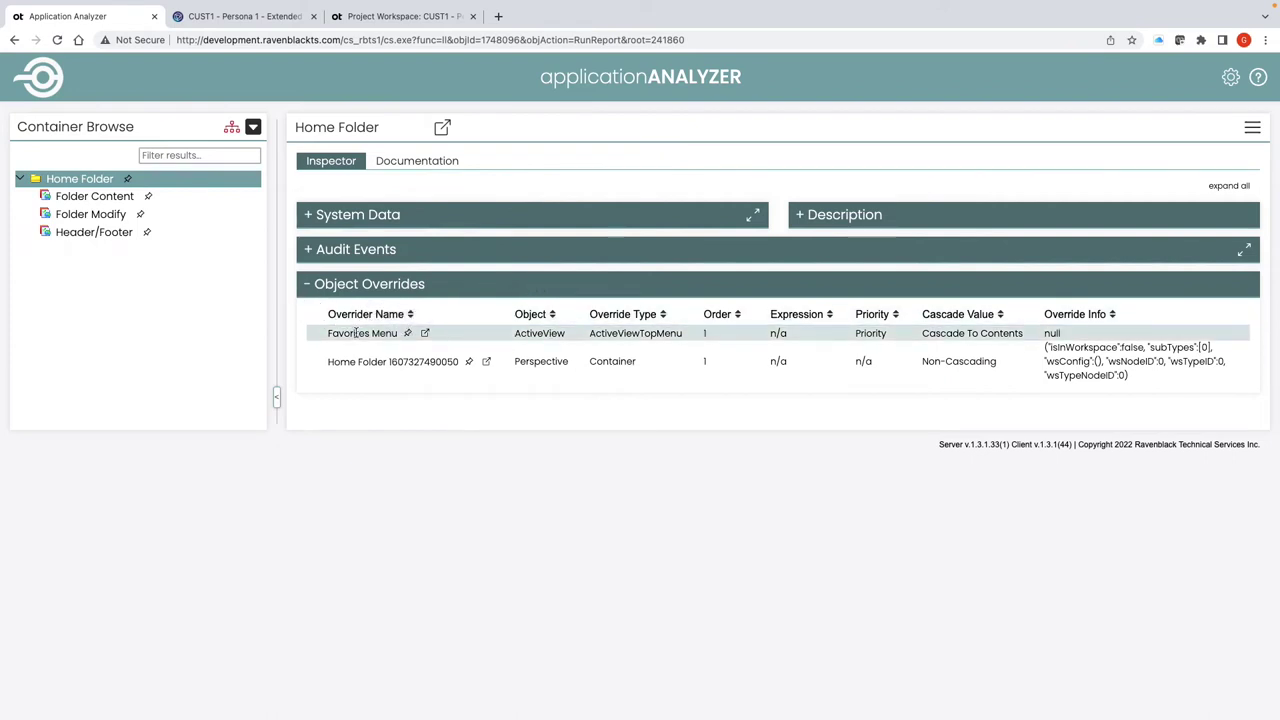
Open the CUST1 - Persona 1 workspace from its classic view in Application Analyzer and examine its object overrides.
key(ctrl+Tab)
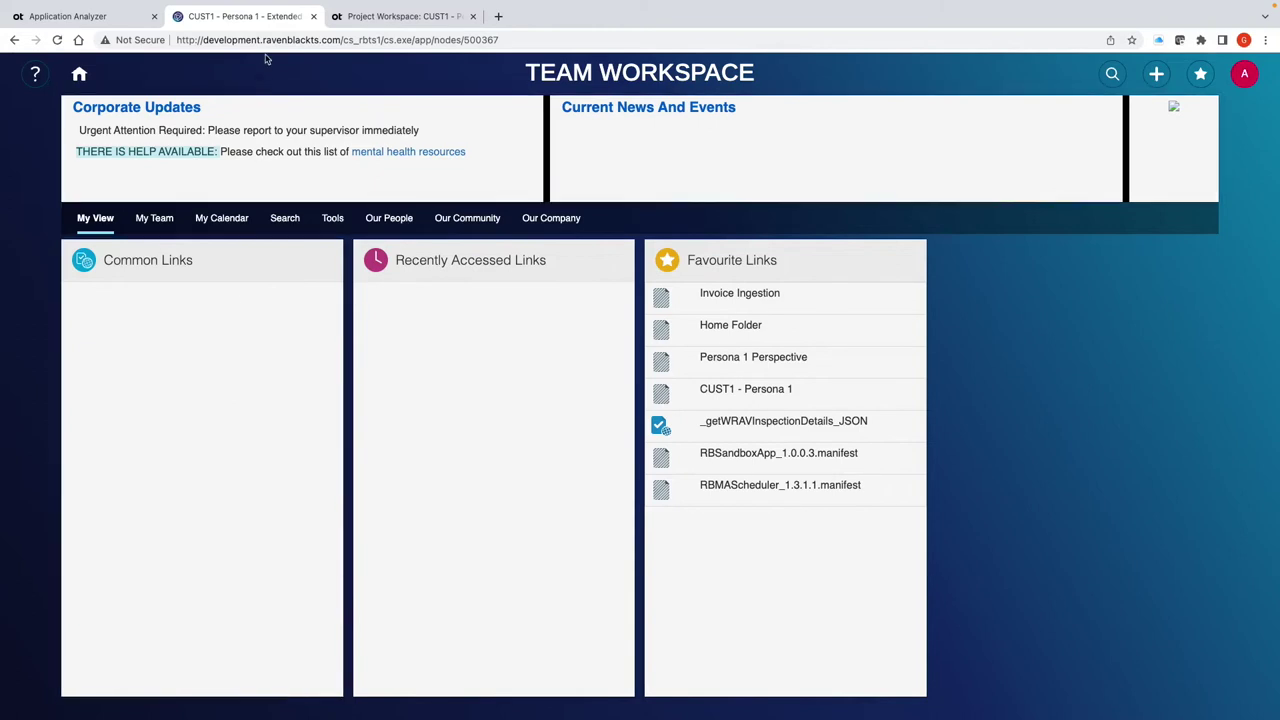
click(386, 14)
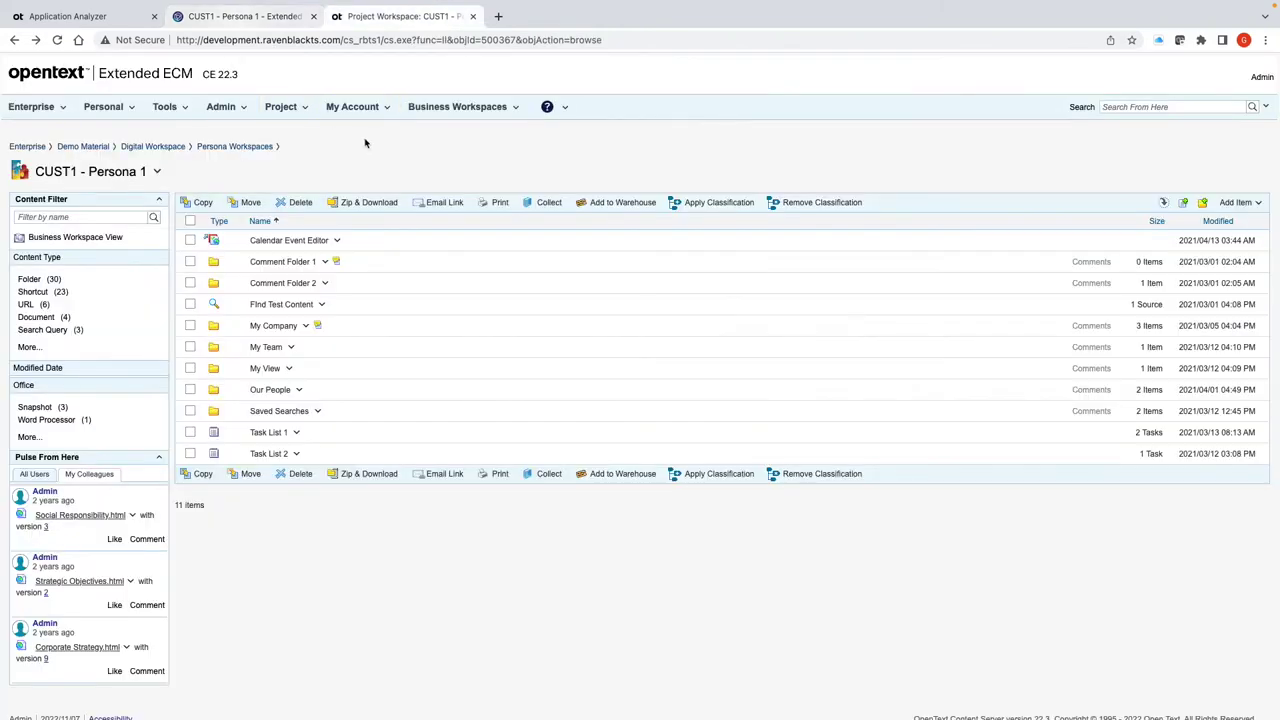
click(157, 171)
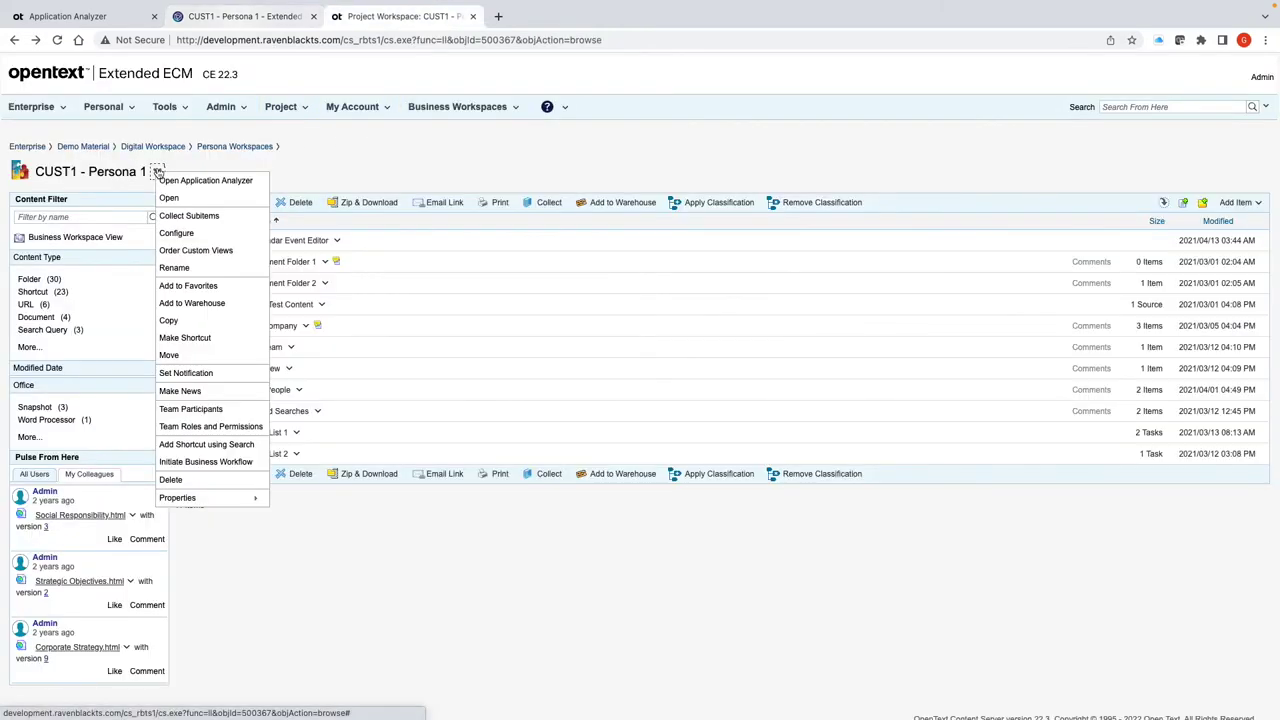
click(194, 181)
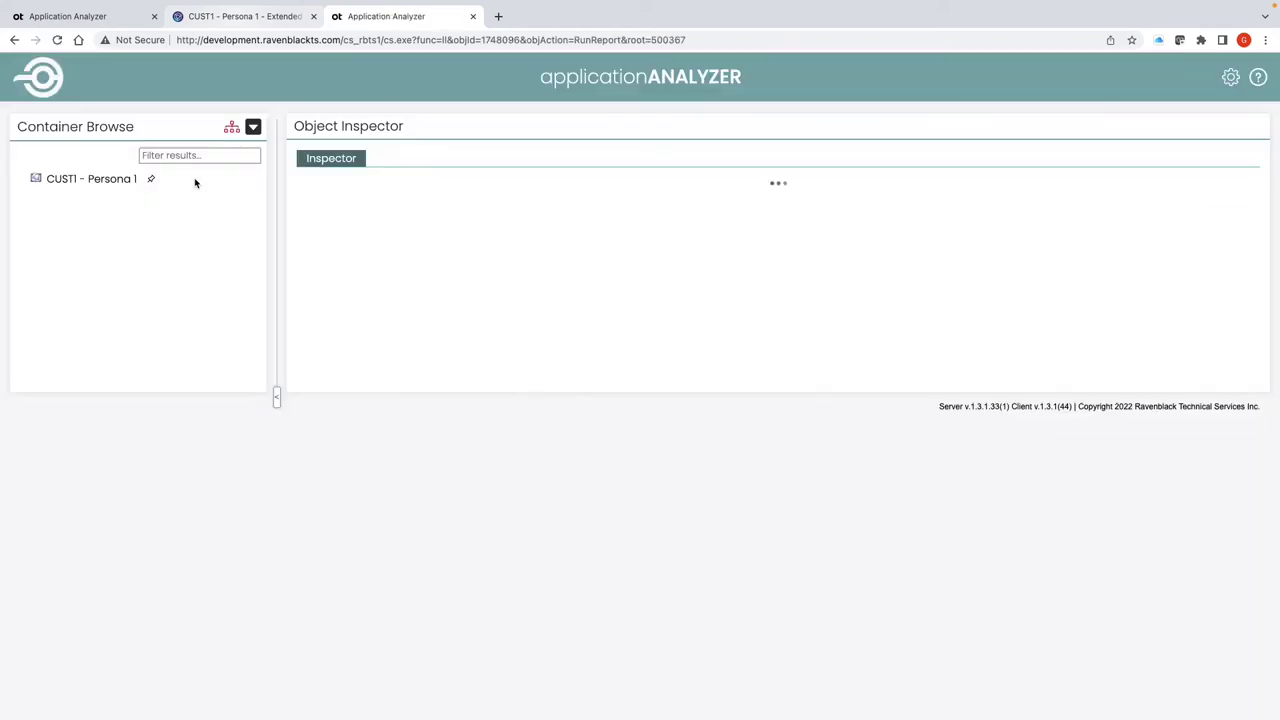
scroll(486, 551, down, 3)
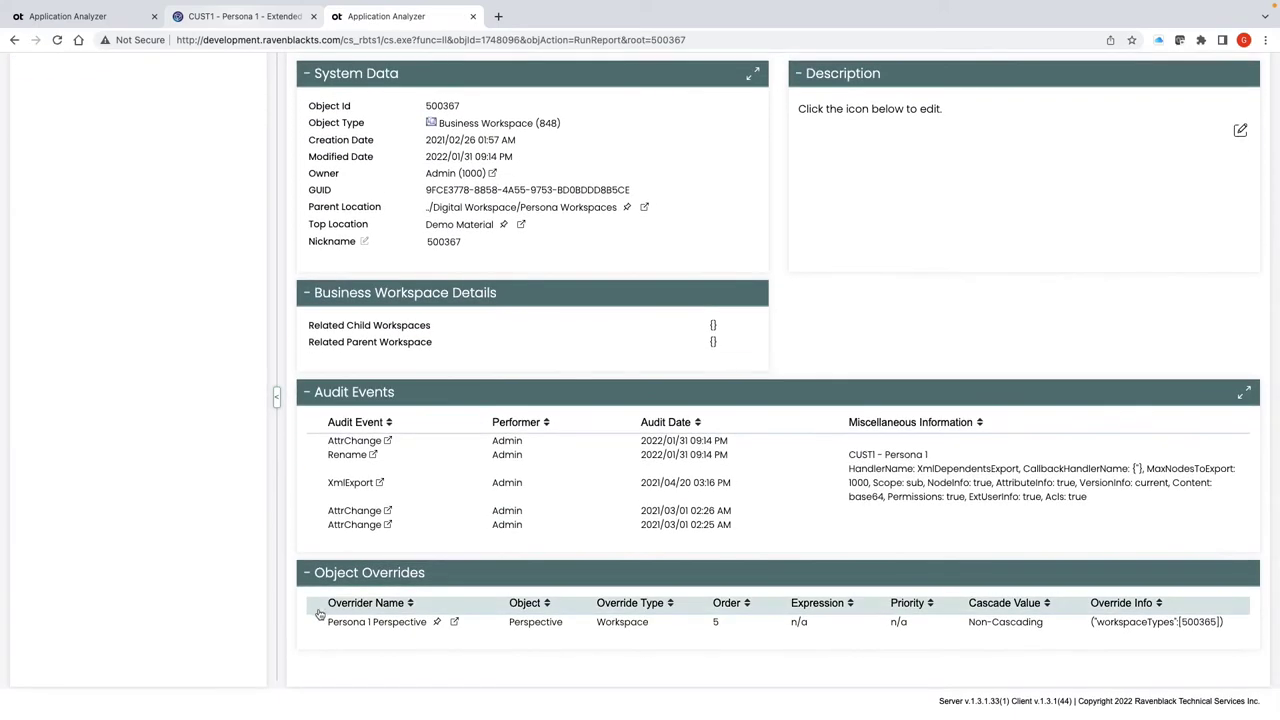
Open the Persona 1 Perspective from the workspace's overrides, expand its Header, and examine the workspaces it applies to.
click(440, 623)
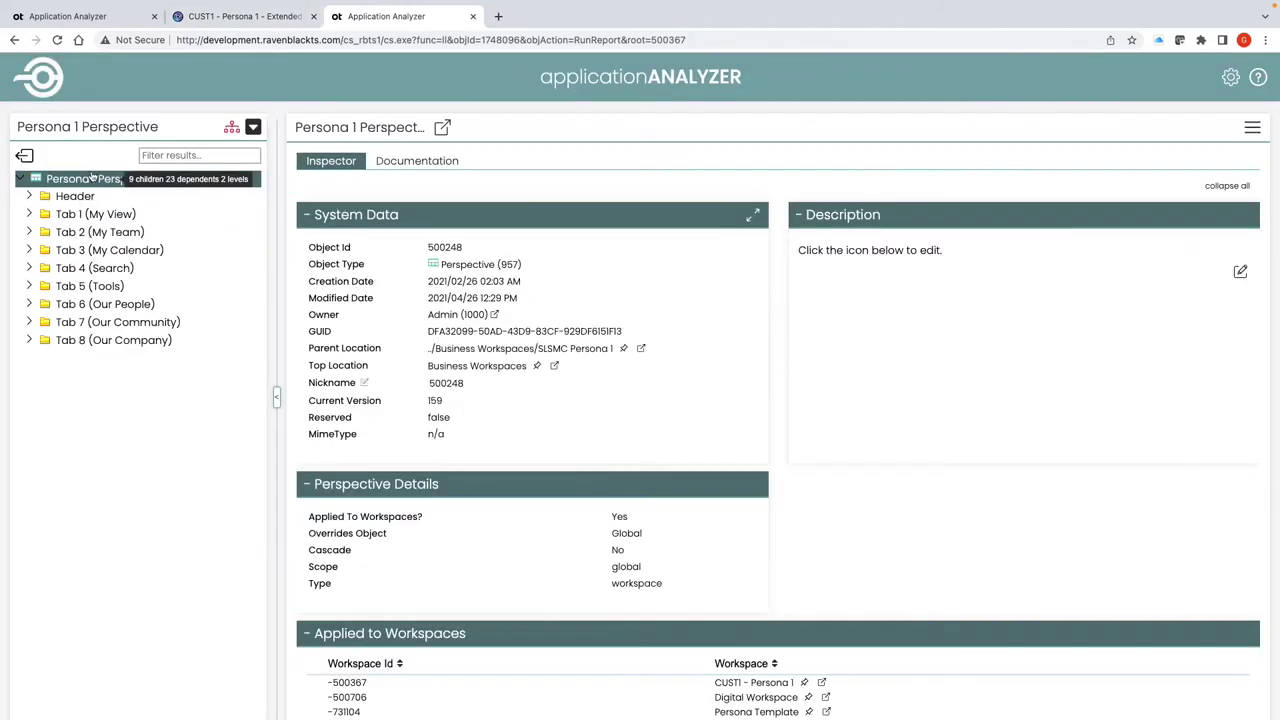
click(100, 178)
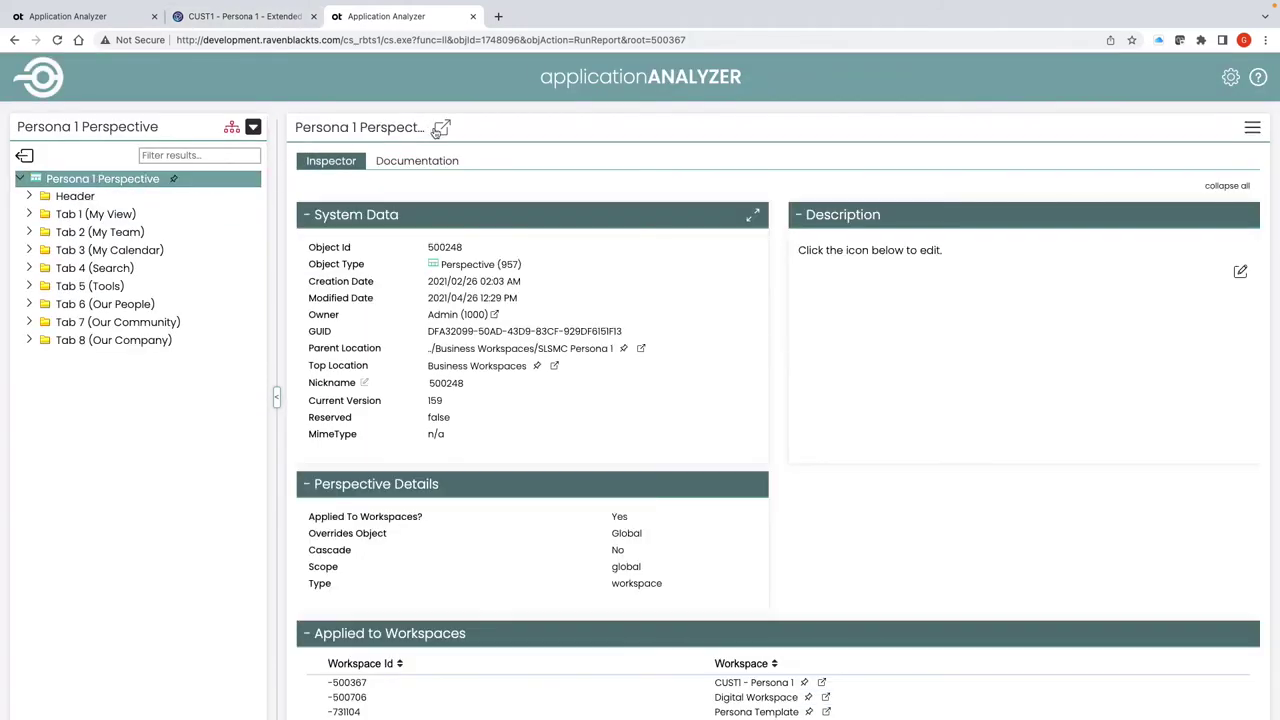
click(442, 127)
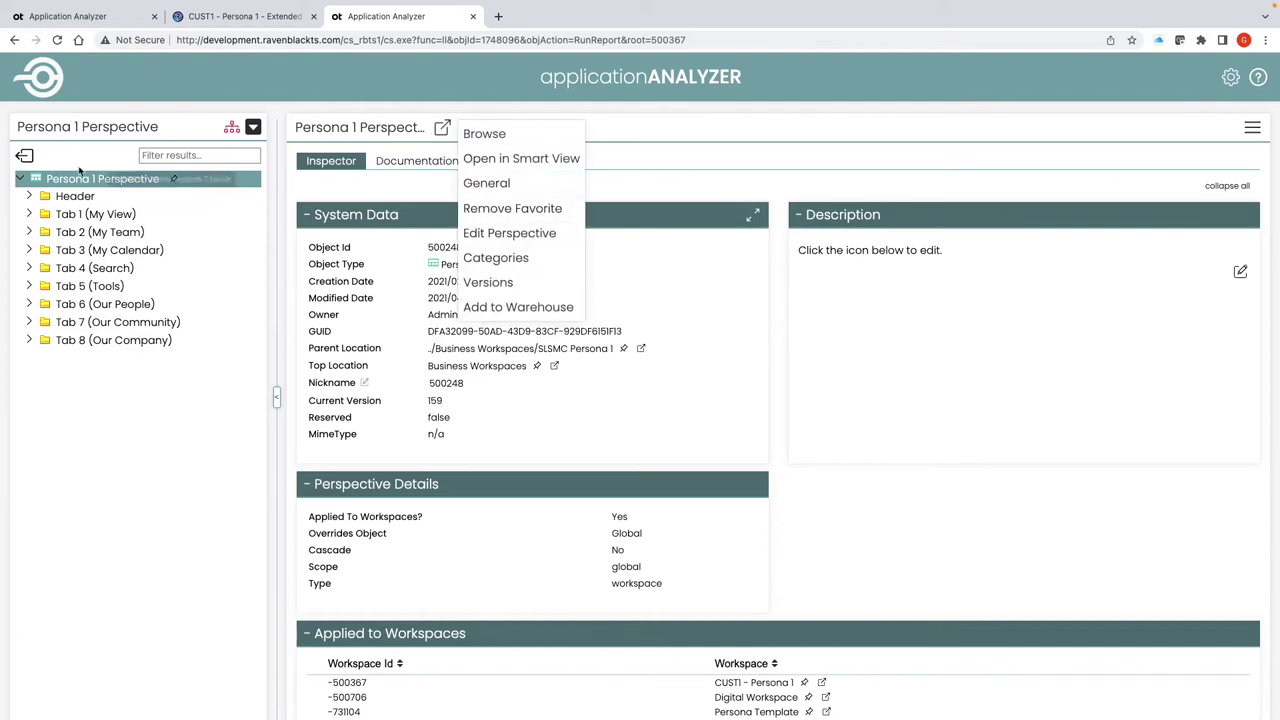
click(29, 196)
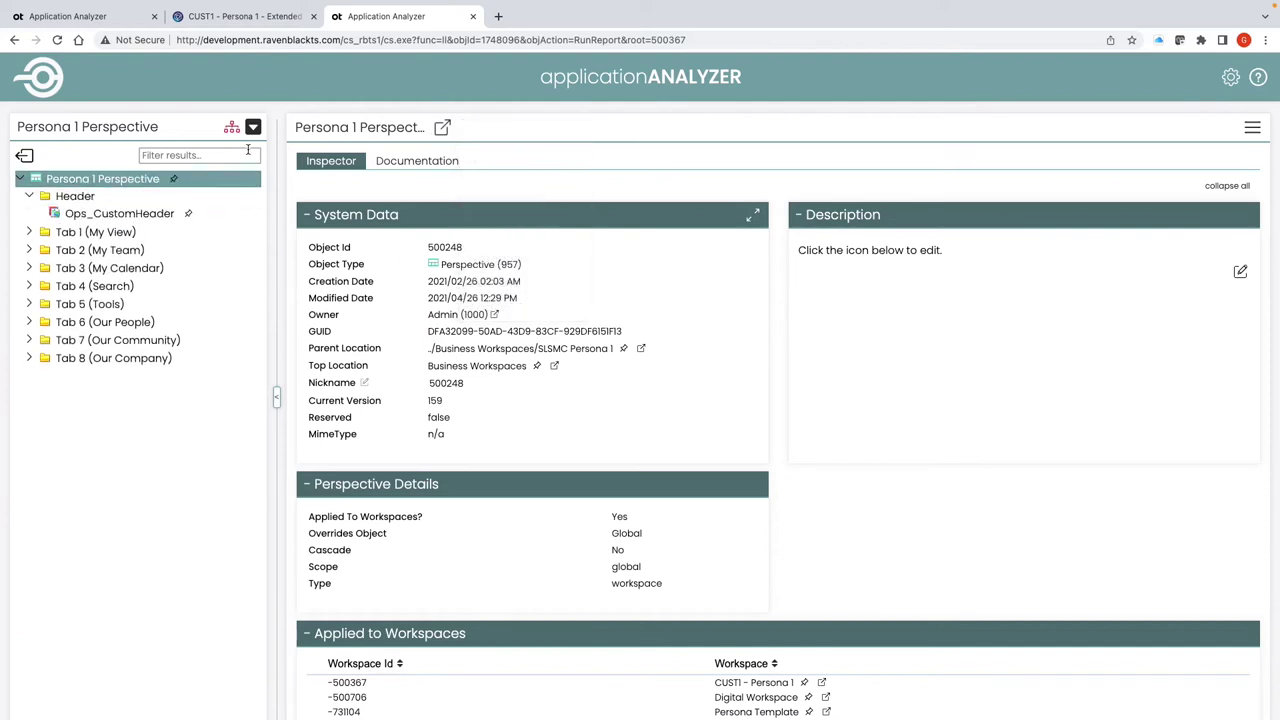
scroll(695, 498, down, 1)
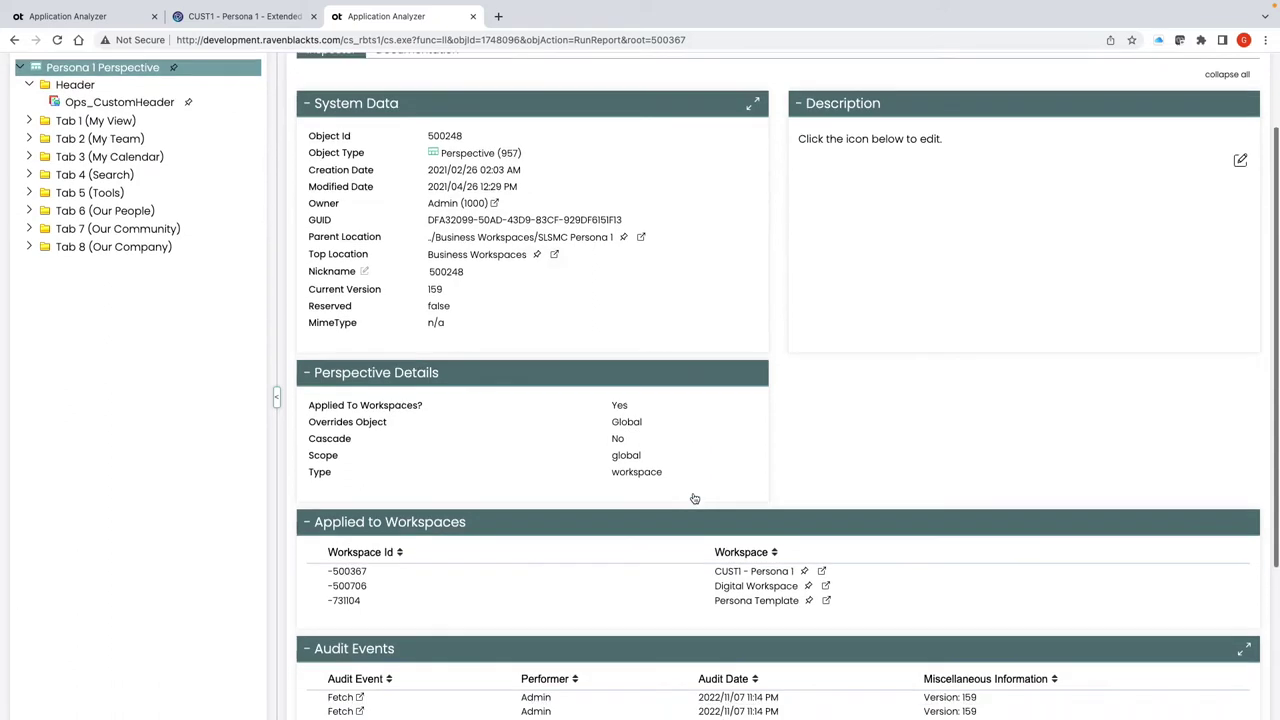
scroll(695, 498, down, 2)
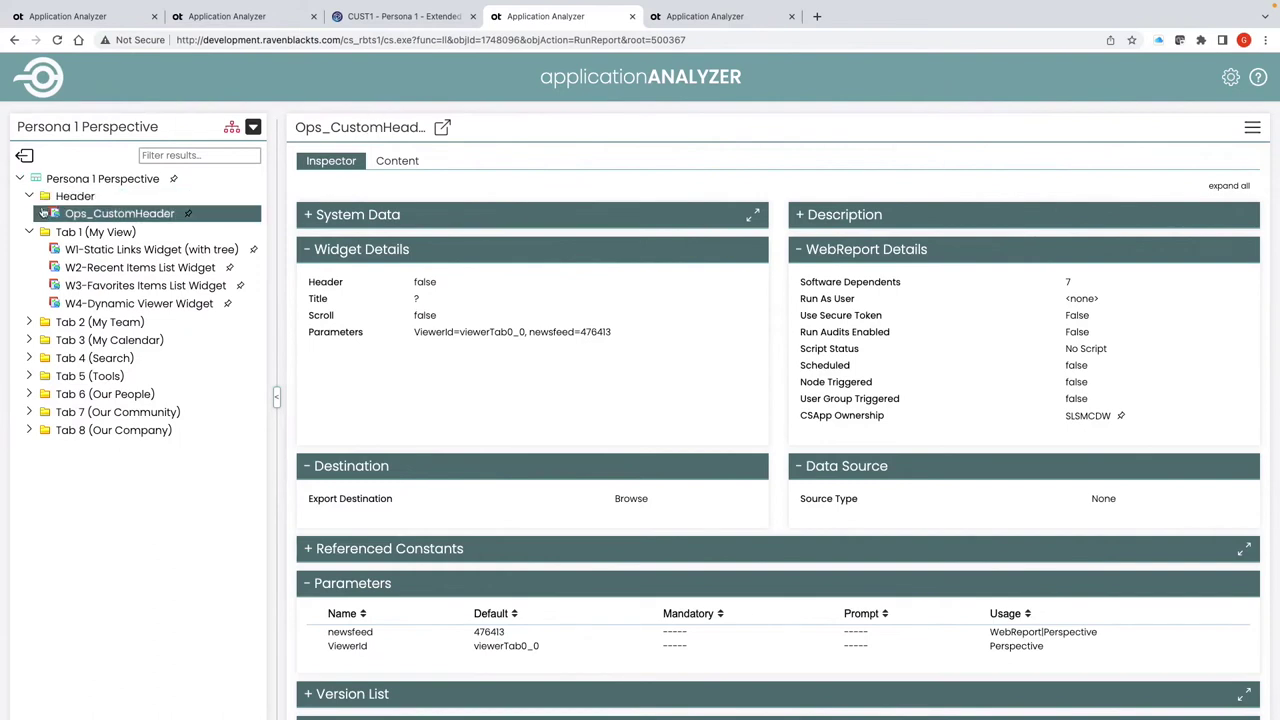
Open the Ops_CustomHeader code crawl and expand Dynamic Widget JSCode_SWR, SWR News aggregator and _Header Options.
double_click(191, 214)
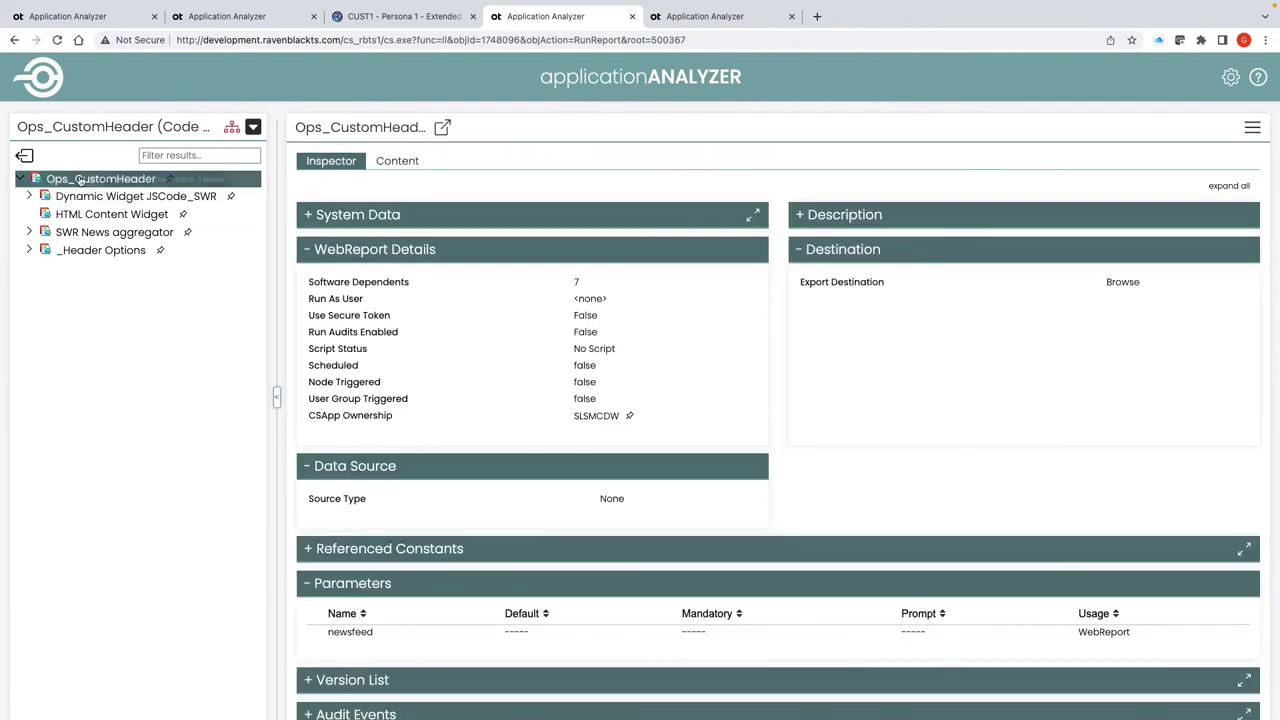
click(29, 197)
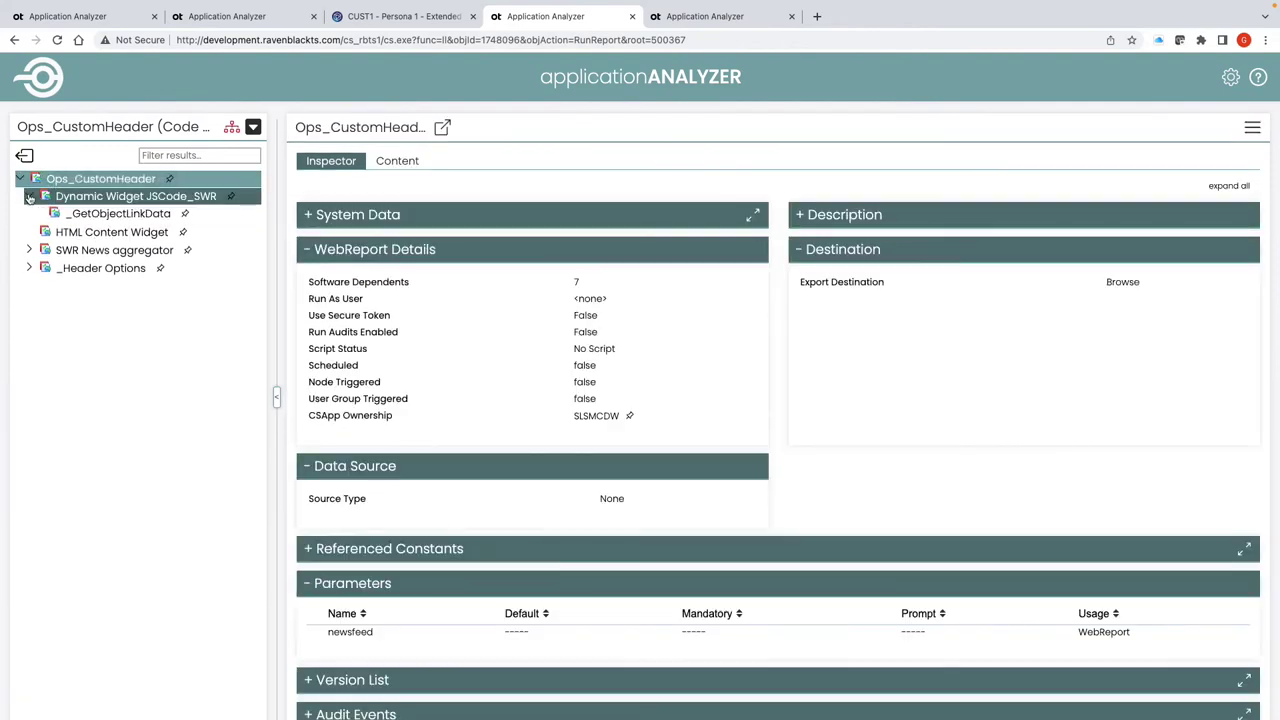
click(29, 250)
click(29, 286)
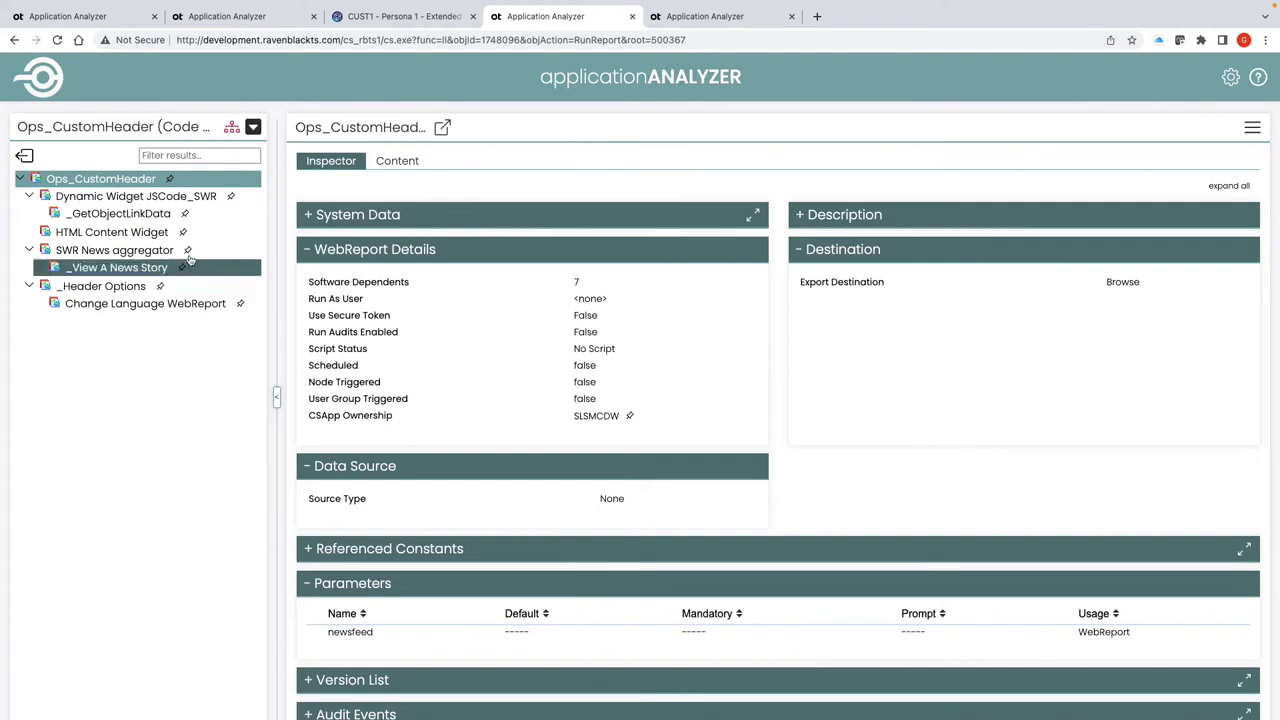
Open the _GetObjectLinkData WebReport on its own and find its dependent WebReports.
click(116, 214)
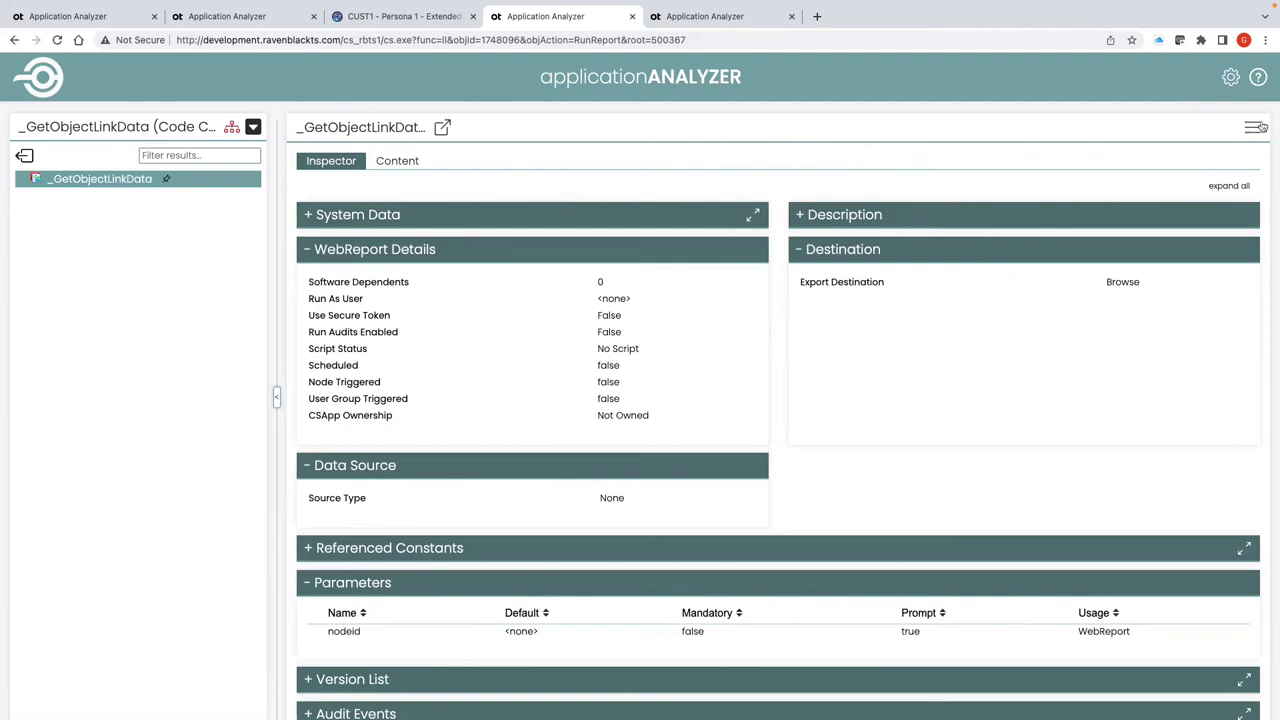
click(1252, 128)
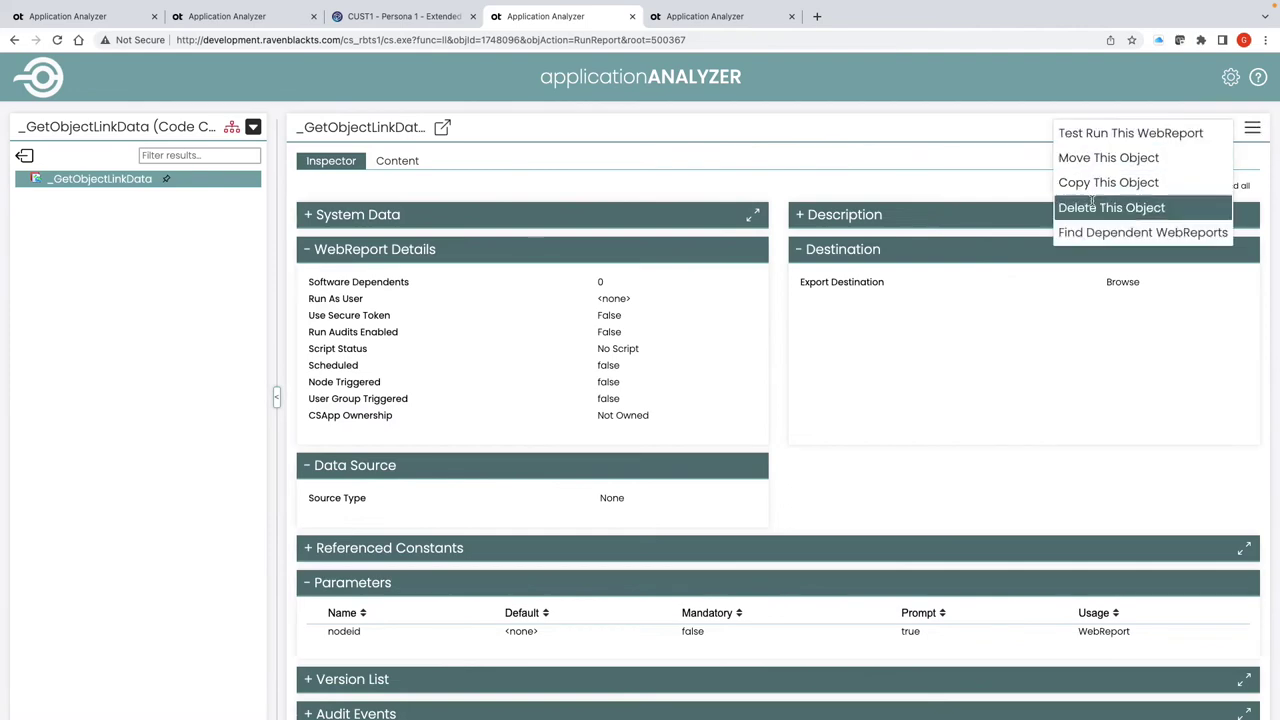
click(1096, 232)
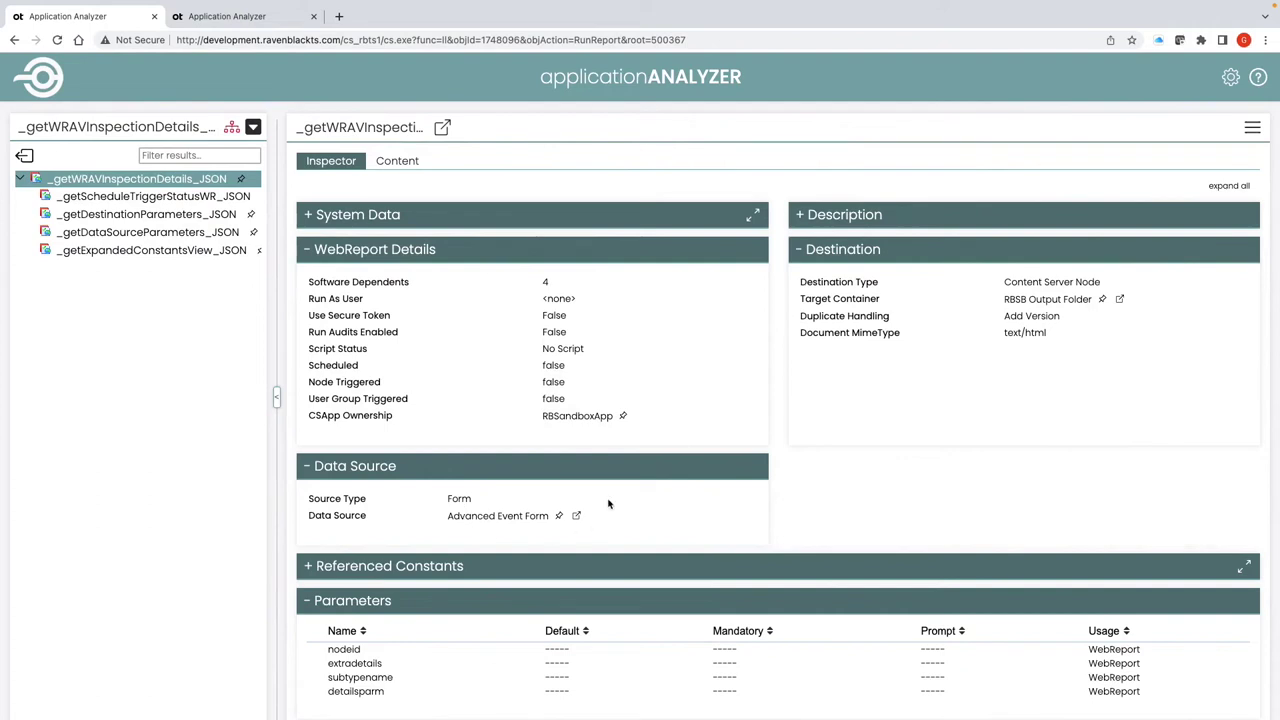
Trace the _getWRAVInspectionDetails_JSON data source through Advanced Event Form and Event Log Template to WR Advanced View, and return through the previous objects.
click(560, 517)
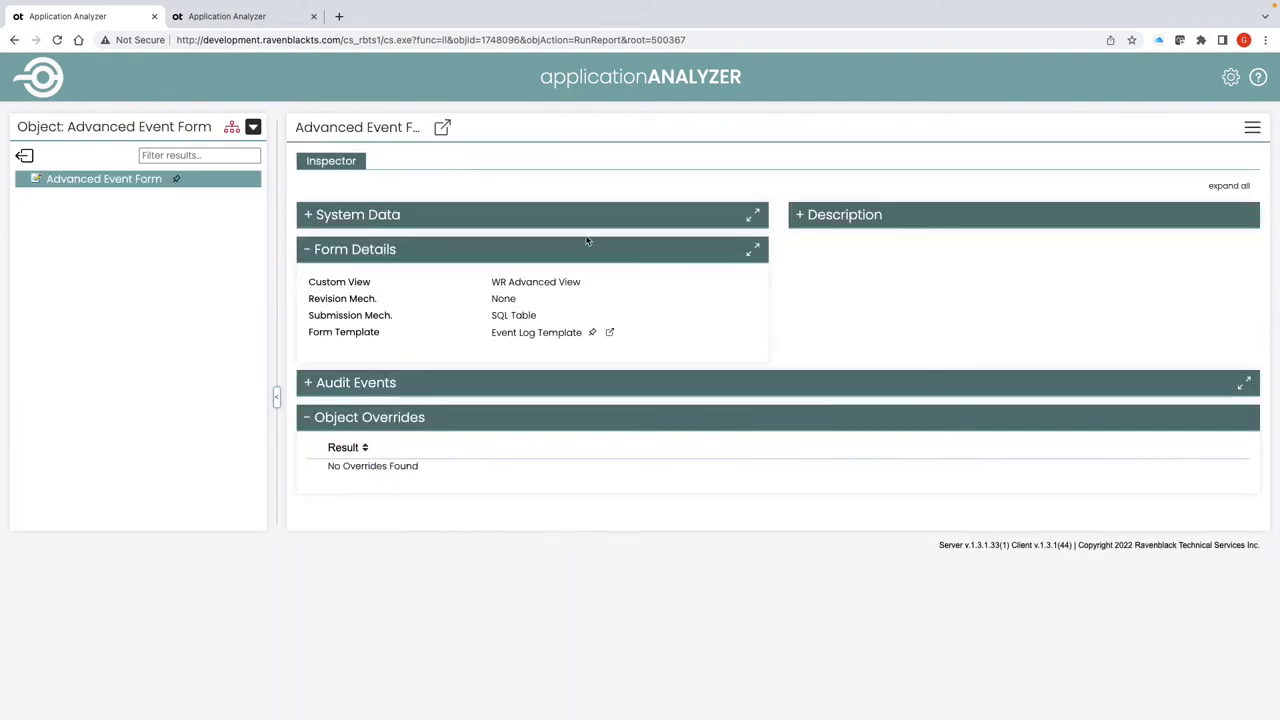
click(593, 333)
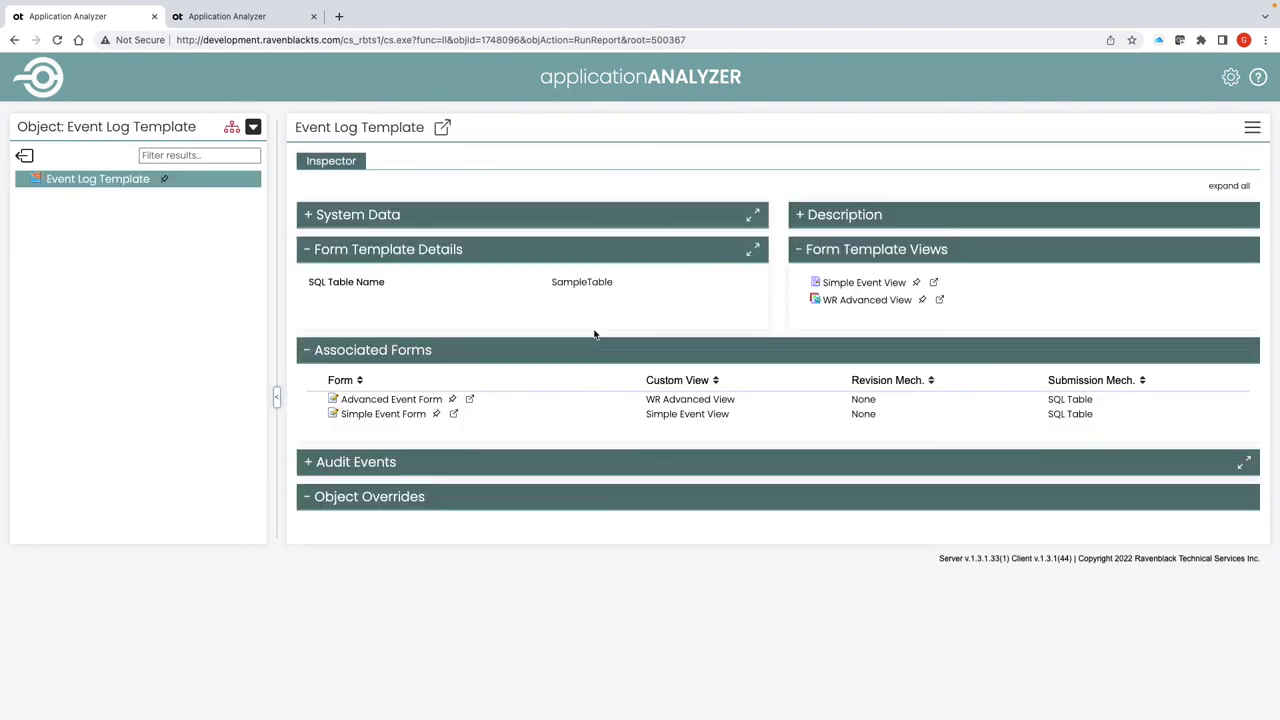
click(924, 300)
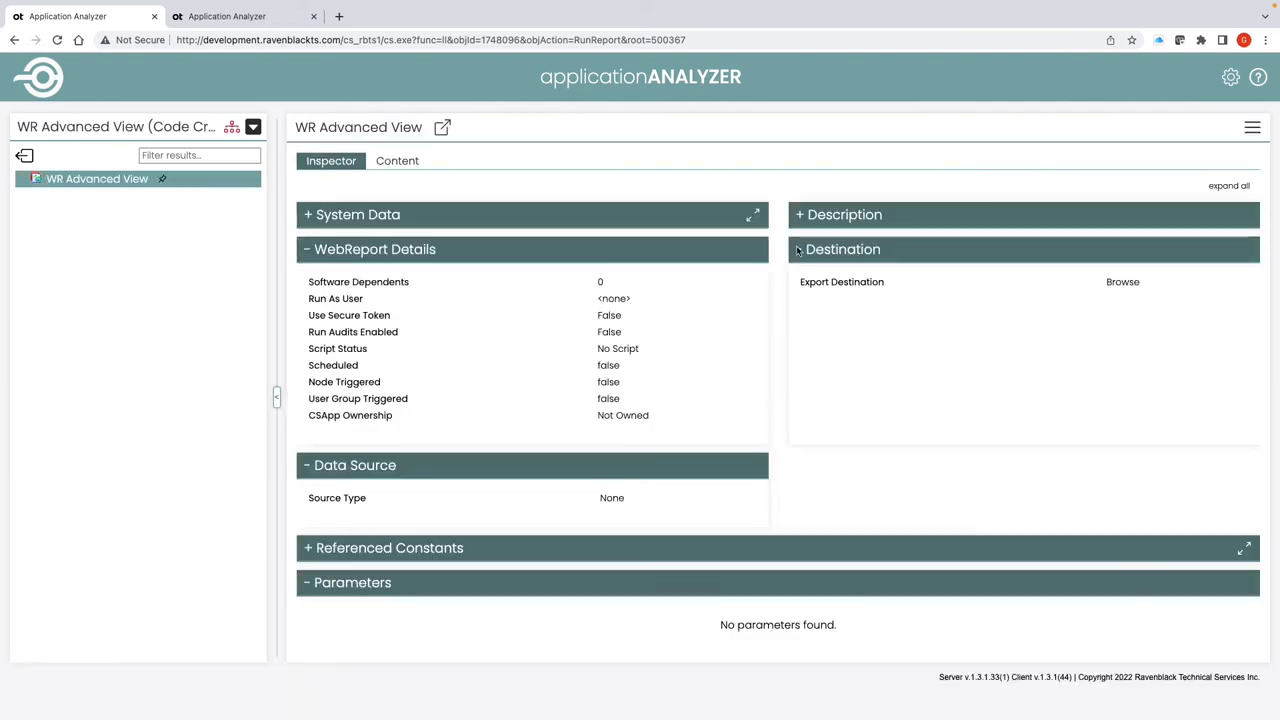
click(25, 156)
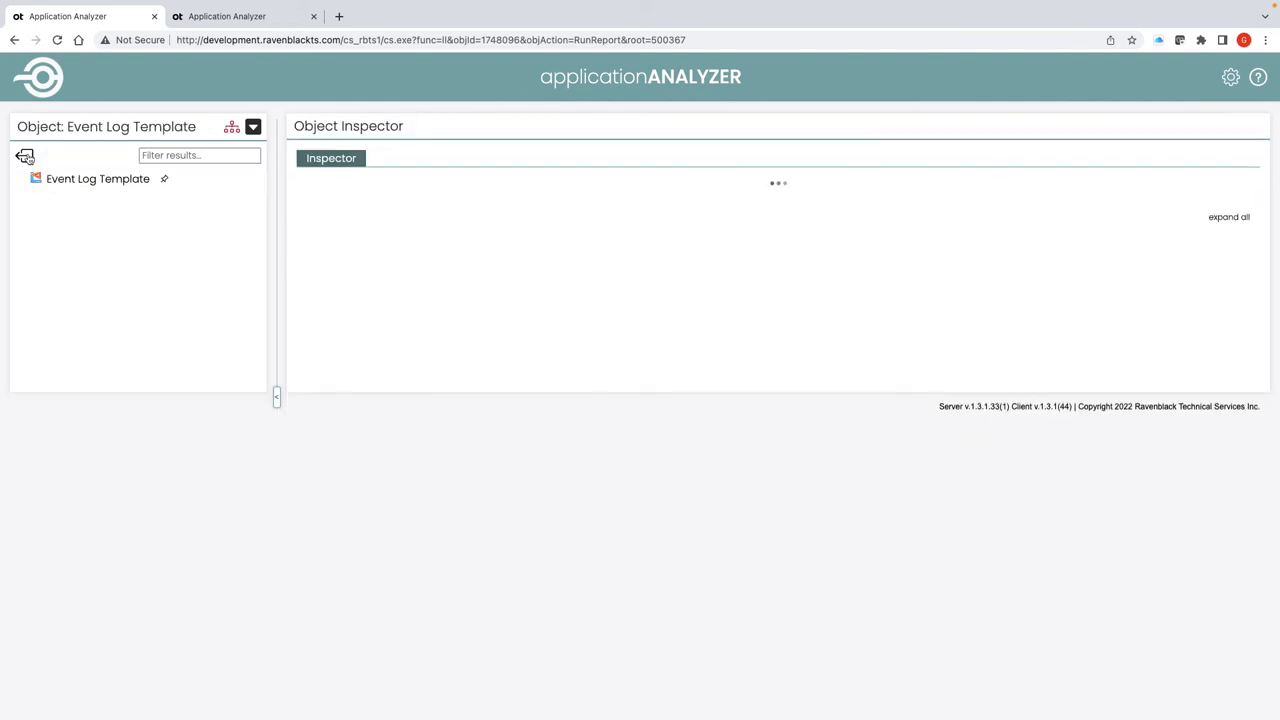
click(25, 156)
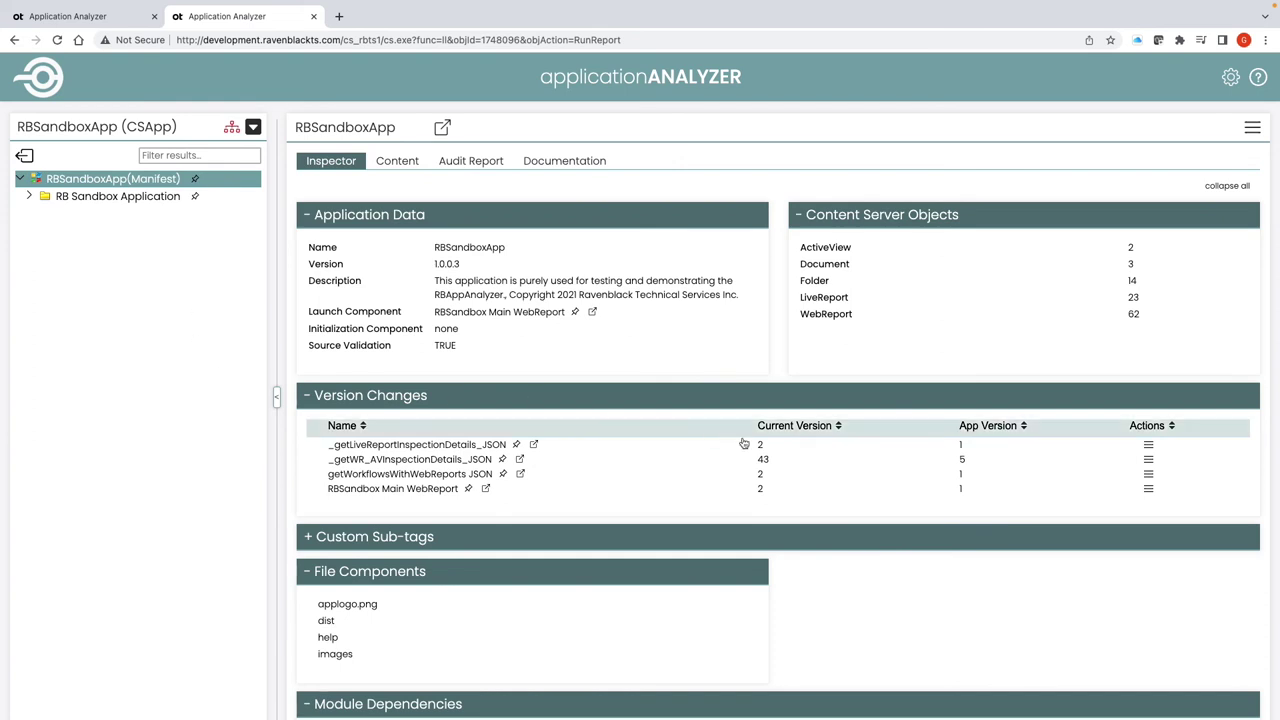
Review RBSandboxApp's custom sub-tags, audit report and documentation.
click(517, 539)
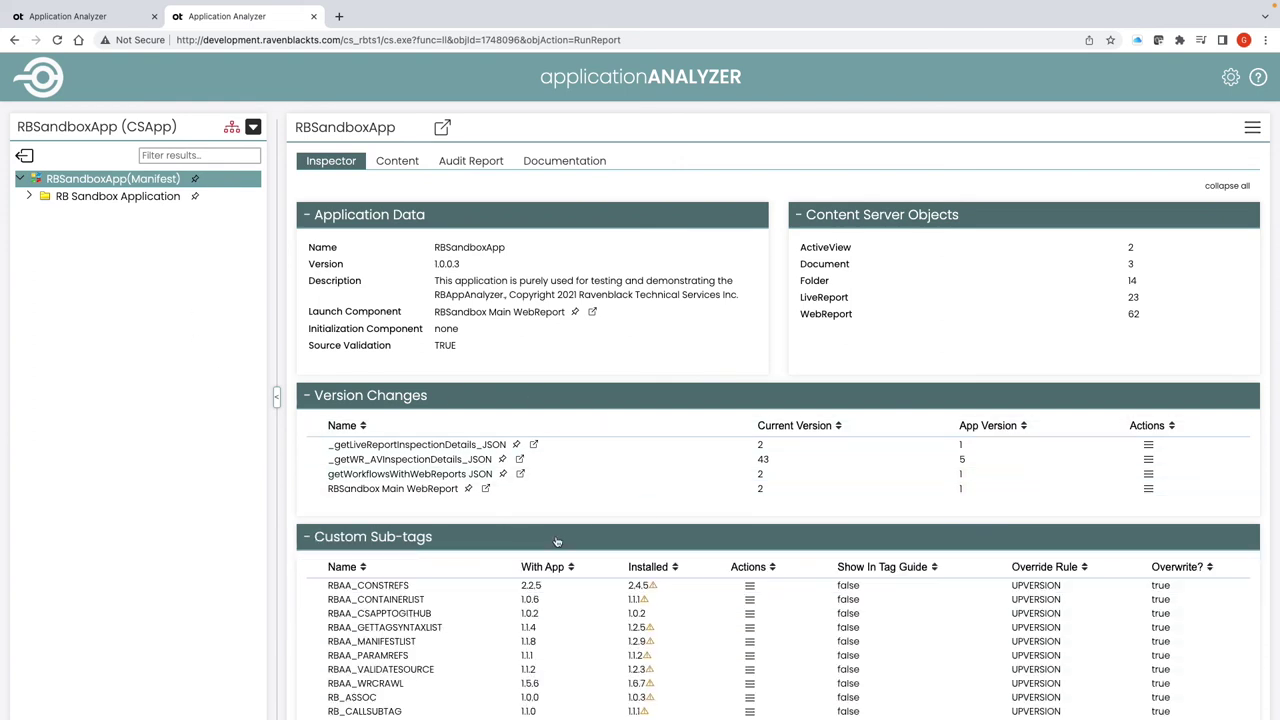
click(442, 162)
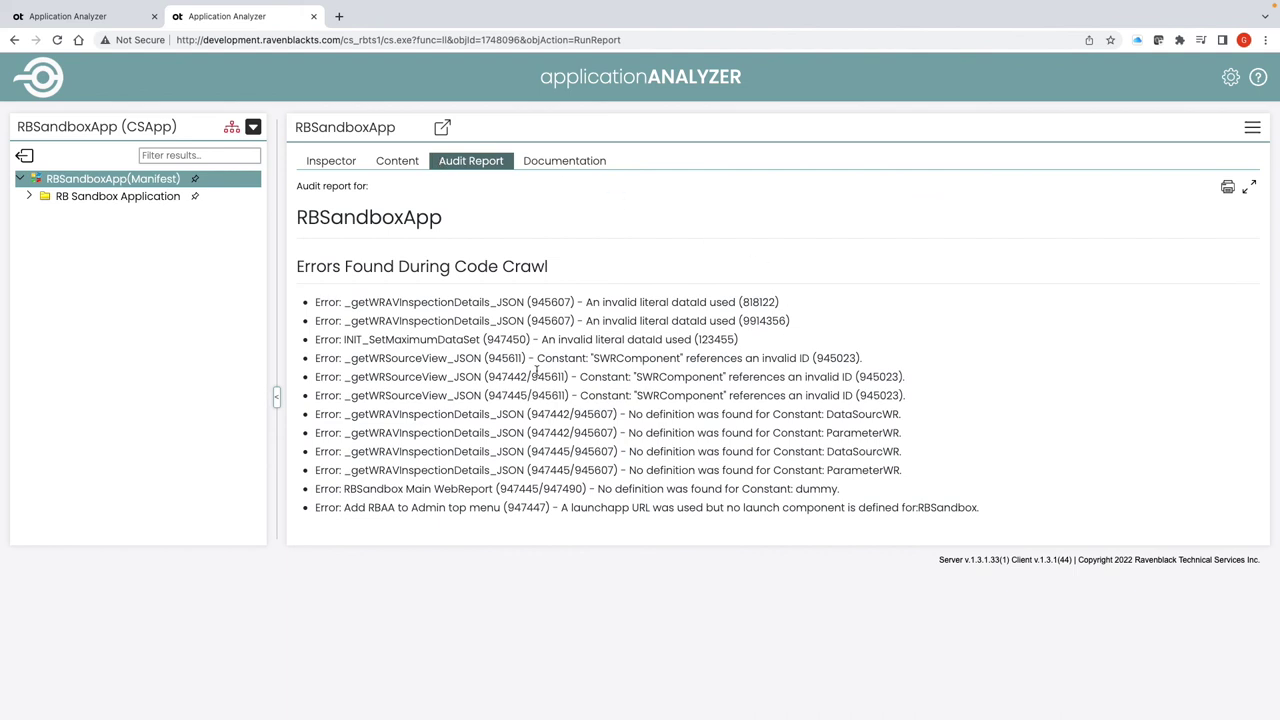
click(572, 162)
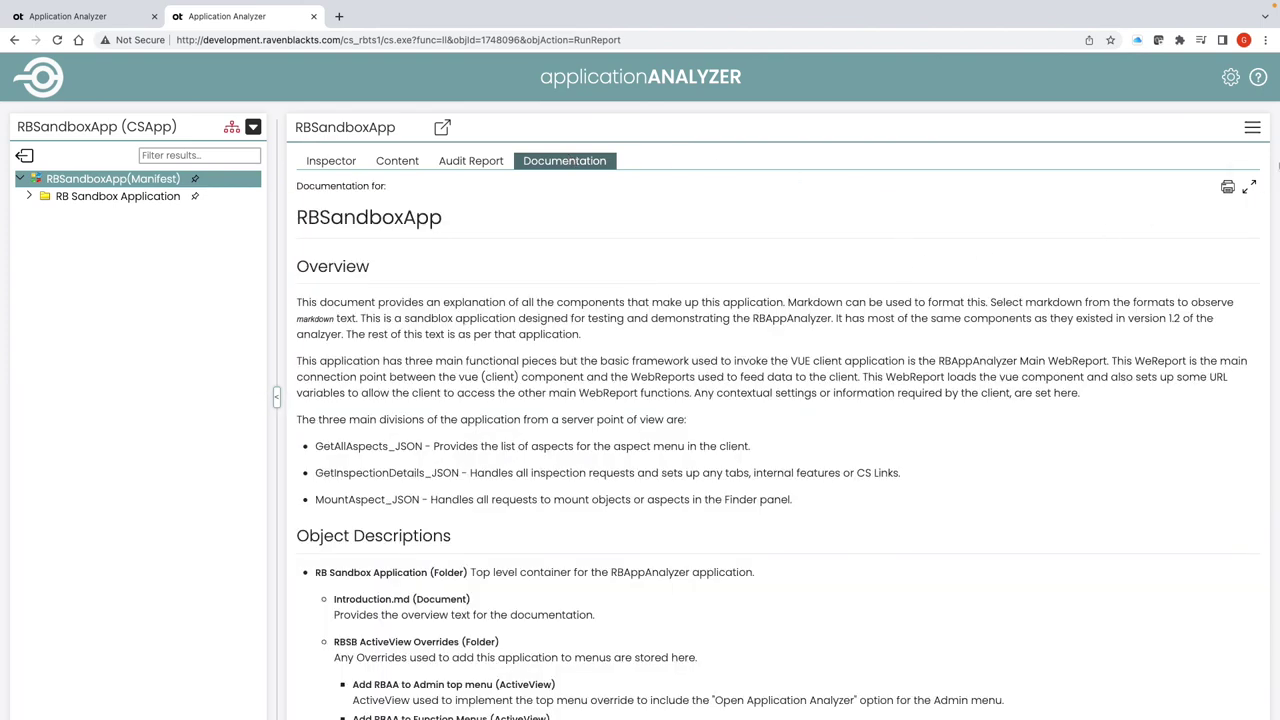
Mount all software branches of RBSandboxApp and expand Add RBAA to Function Menus down to the components of RBSandbox Main WebReport.
click(1250, 127)
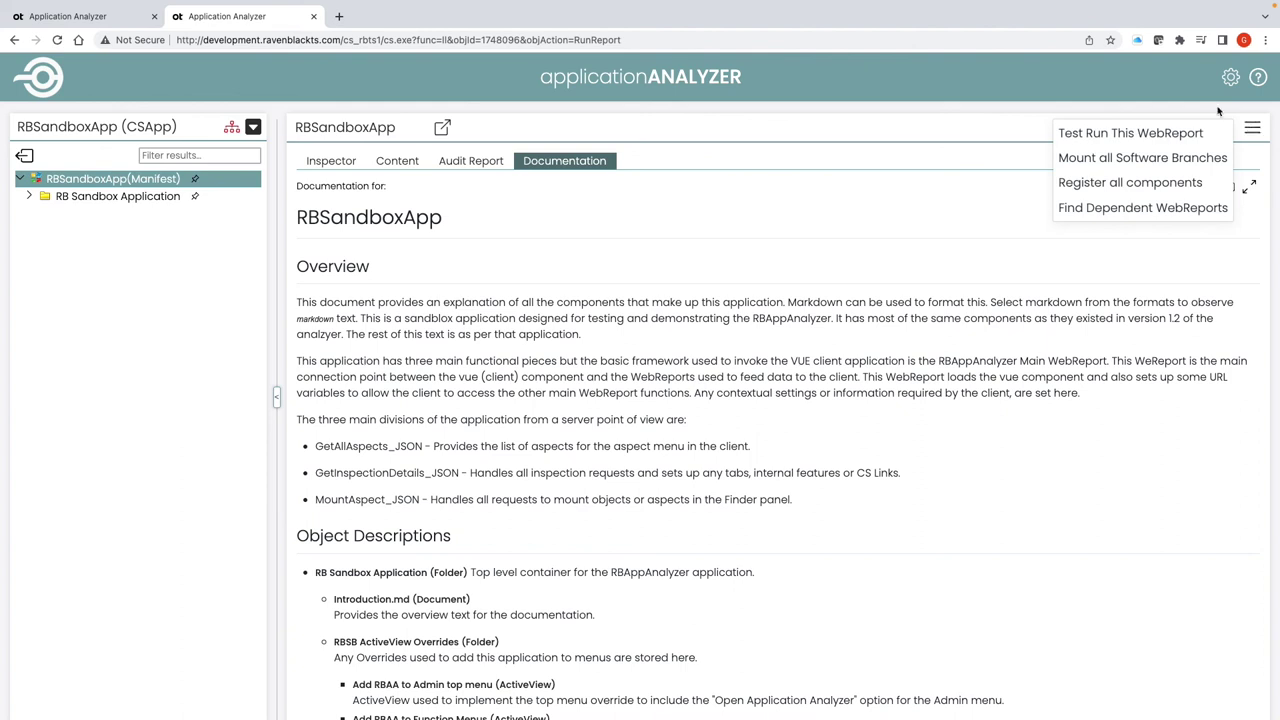
click(1104, 158)
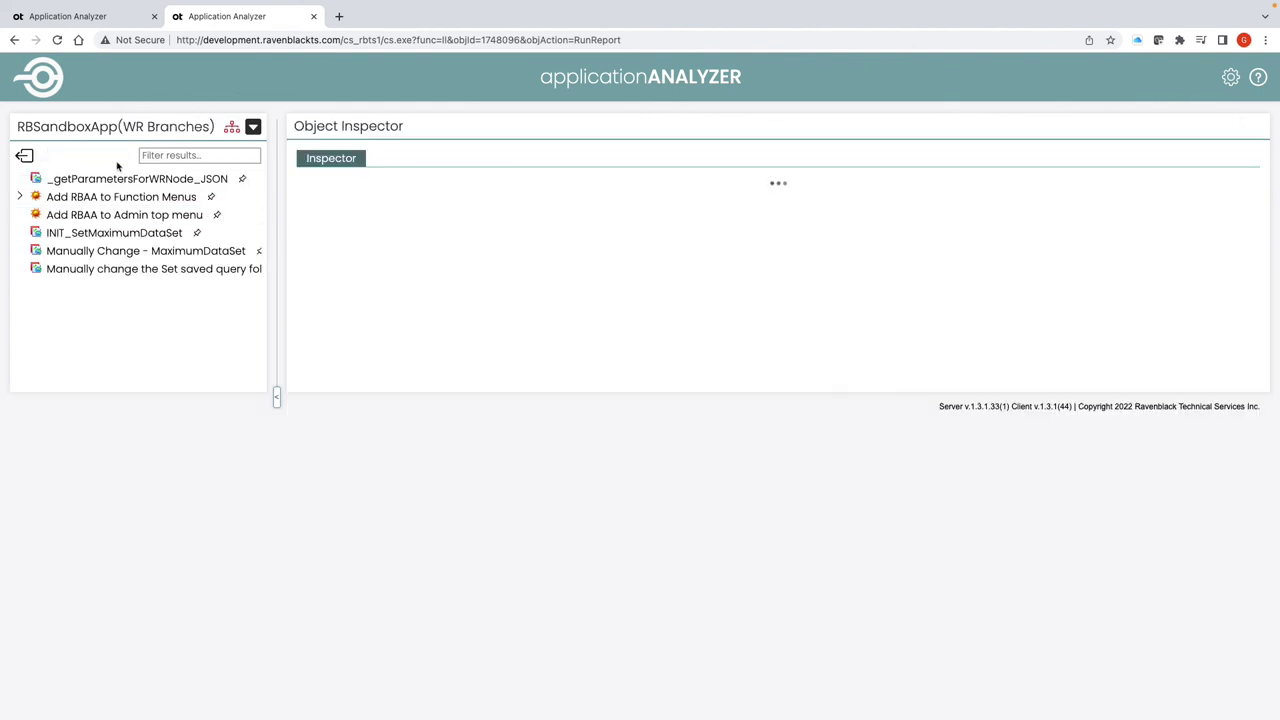
click(120, 178)
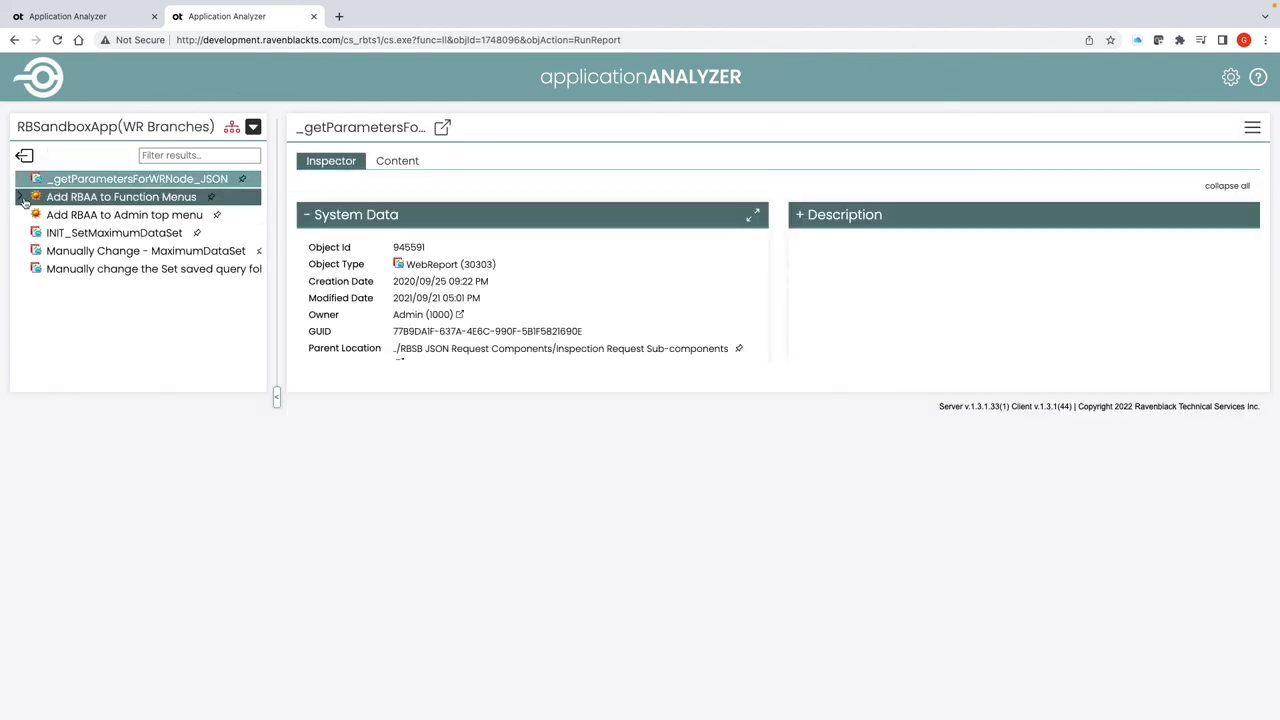
click(21, 198)
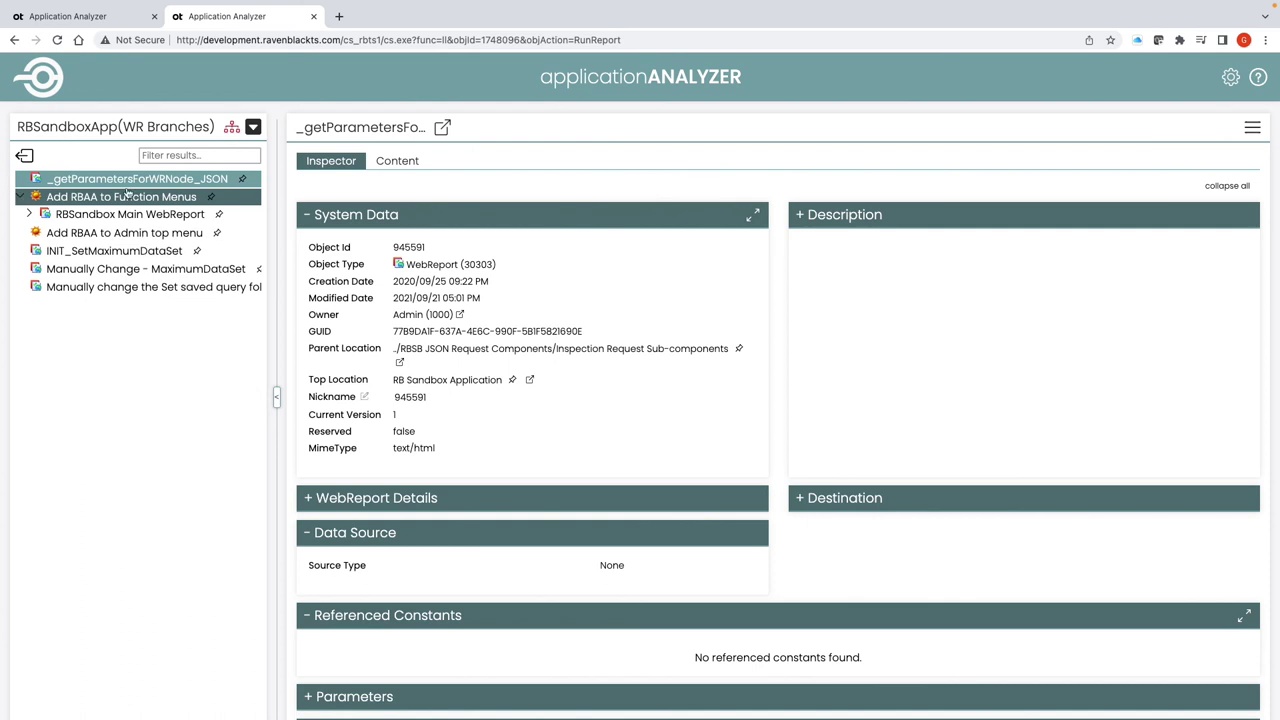
click(31, 215)
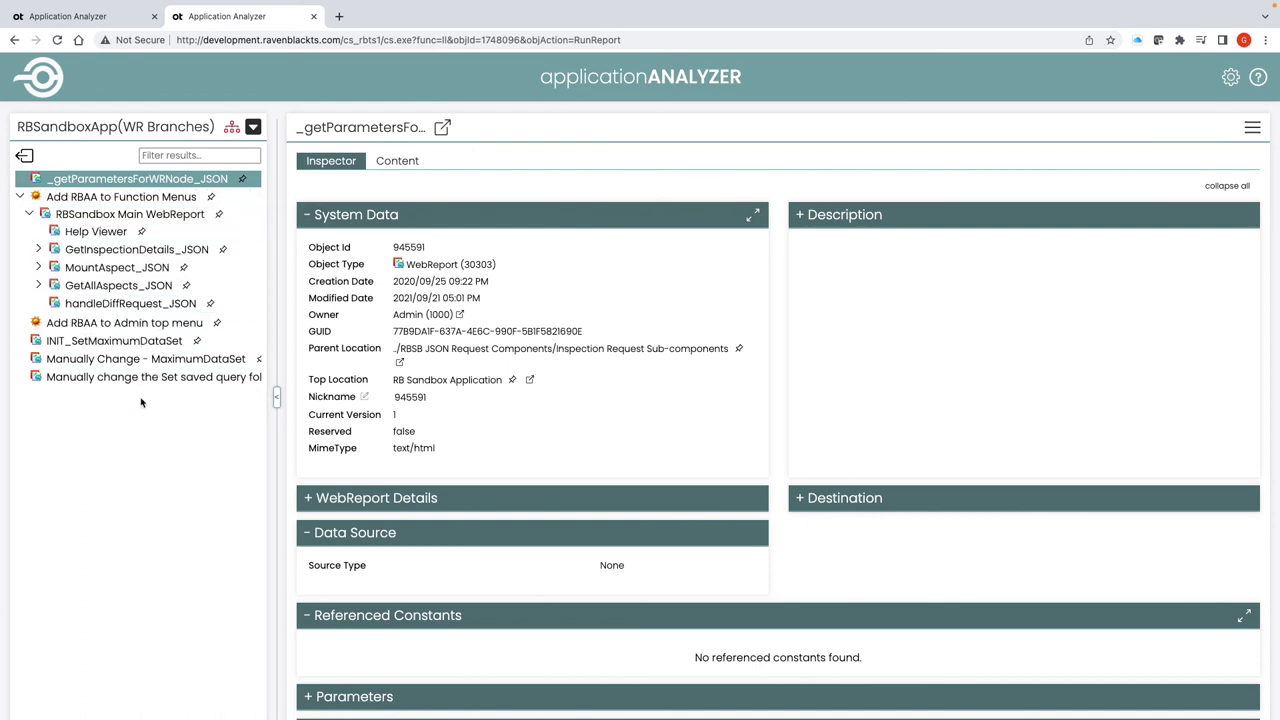